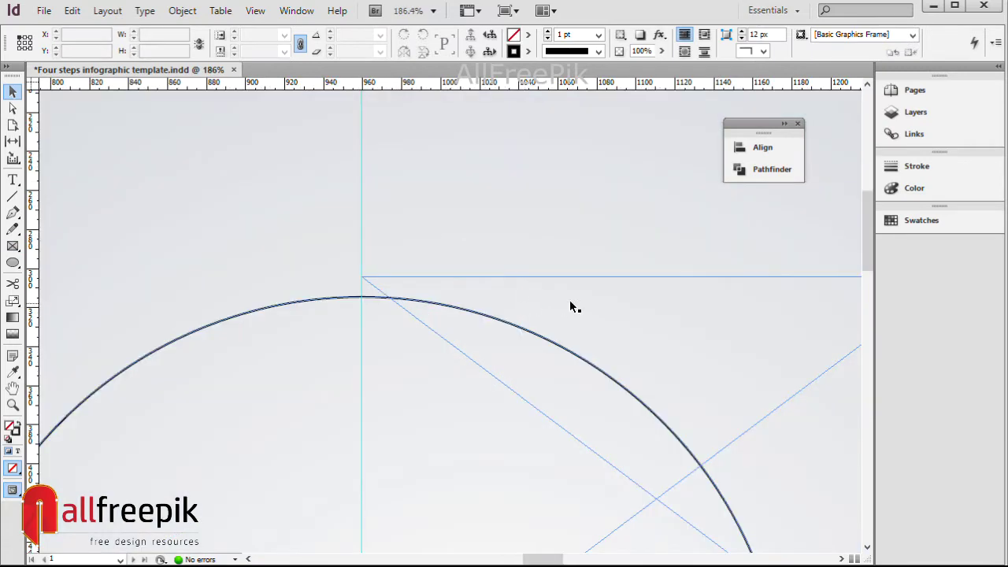
Step: Lower the rectangular frame's top edge to the circle's topmost point, making the frame 218 px tall
drag(584, 303, 584, 305)
drag(657, 277, 659, 296)
ctrl+alt+click(580, 254)
ctrl+alt+click(581, 255)
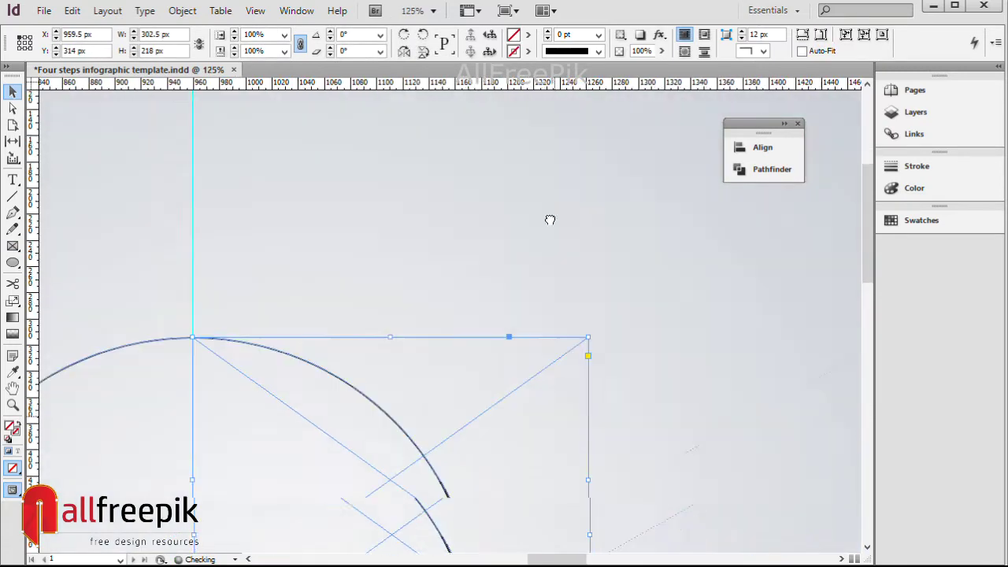
drag(550, 368, 539, 249)
click(646, 370)
ctrl+alt+click(565, 367)
ctrl+alt+click(566, 367)
Step: Rotate the circle and frame together by 45° and move them back so the circle centres on the guide intersection
drag(434, 304, 783, 419)
drag(761, 254, 473, 422)
drag(603, 444, 534, 402)
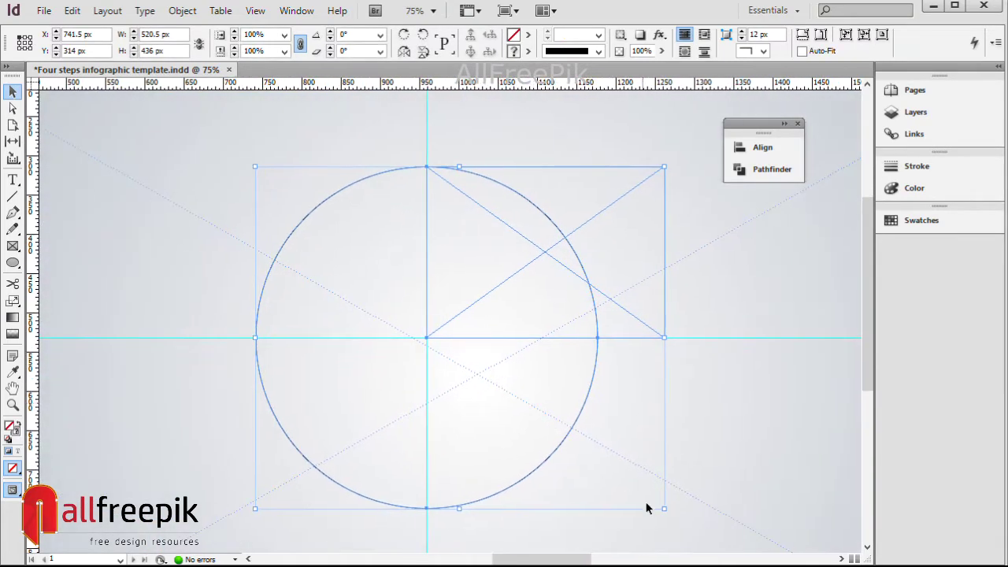
click(597, 466)
mouse_move(597, 466)
mouse_down()
mouse_move(639, 507)
mouse_move(552, 346)
mouse_up()
drag(747, 511, 729, 477)
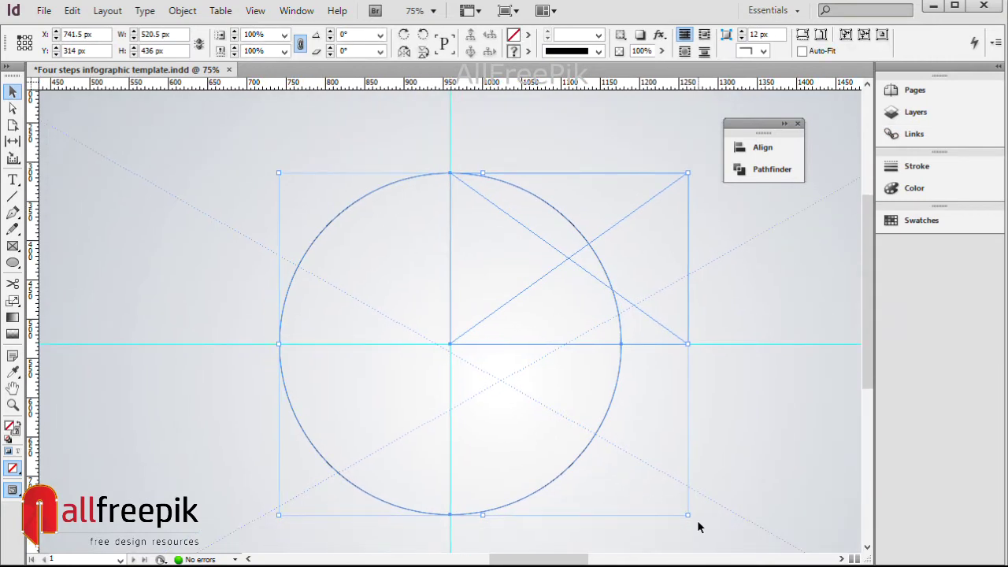
drag(691, 520, 761, 314)
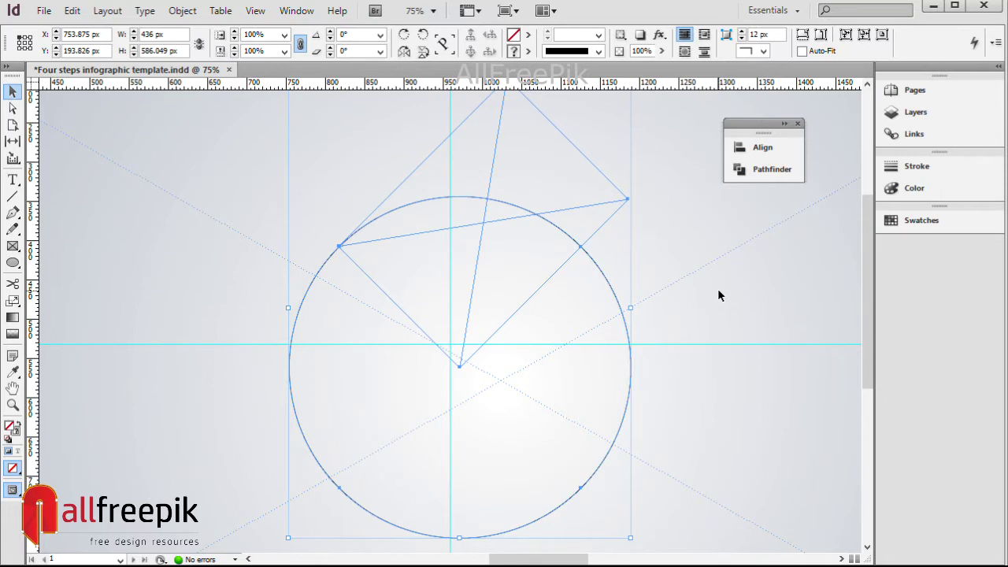
drag(632, 387, 636, 353)
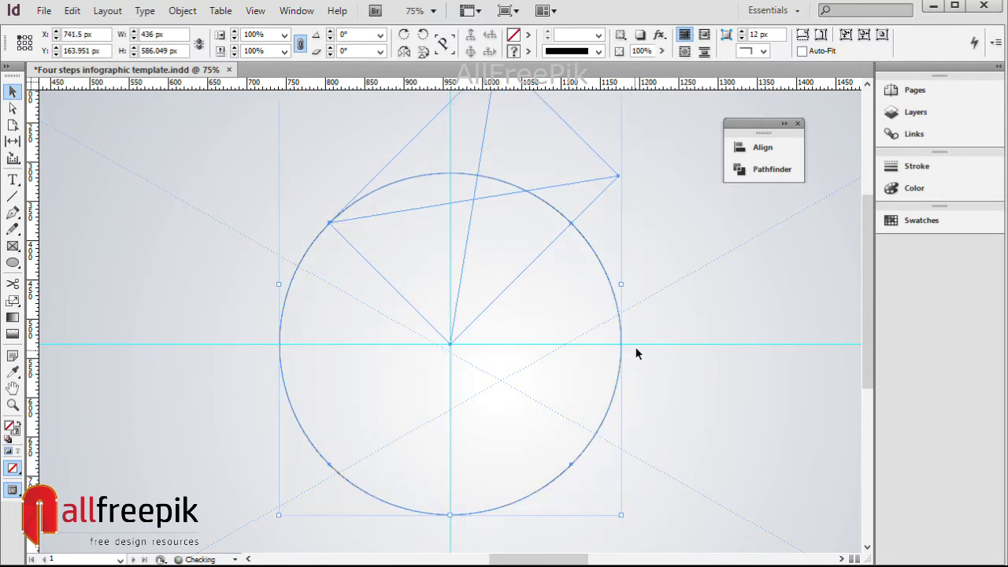
Step: Examine how the rotated frame's corner and edges meet the circle's outline
scroll(680, 311, up, 3)
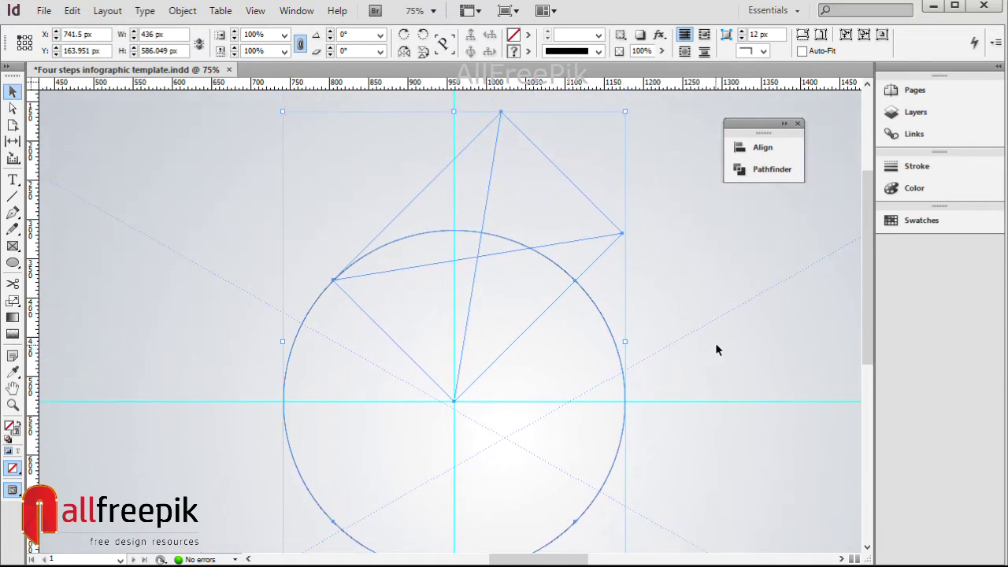
click(715, 344)
click(581, 228)
drag(155, 200, 338, 346)
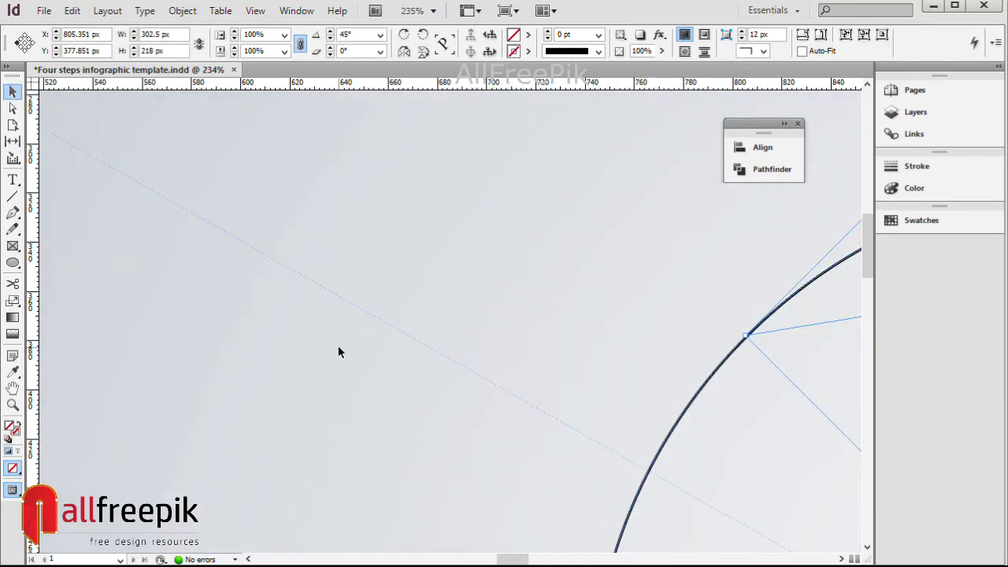
ctrl+alt+click(449, 347)
ctrl+alt+click(449, 347)
ctrl+click(449, 346)
ctrl+click(450, 347)
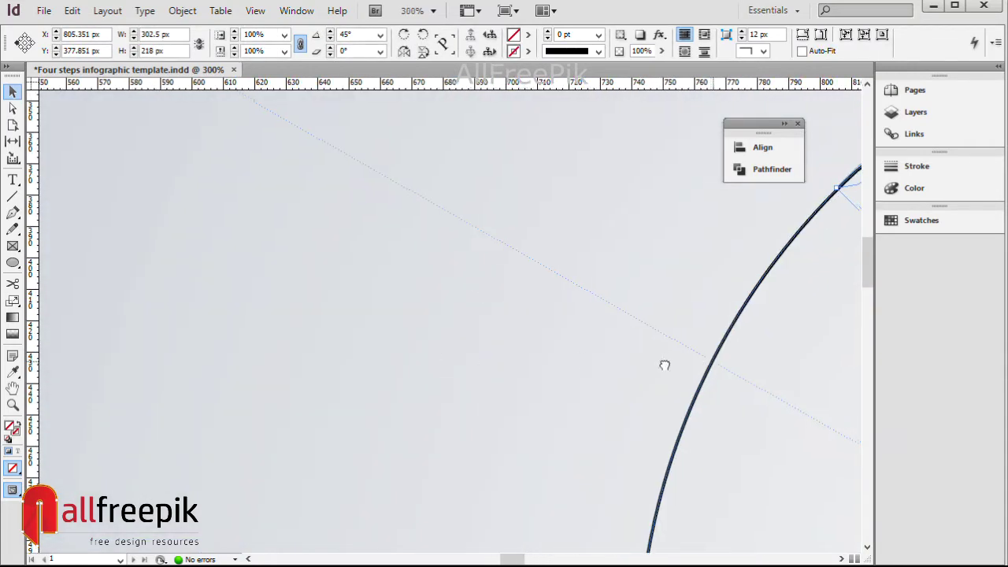
drag(664, 365, 32, 367)
ctrl+alt+click(525, 361)
ctrl+alt+click(526, 360)
ctrl+alt+click(526, 360)
ctrl+alt+click(526, 360)
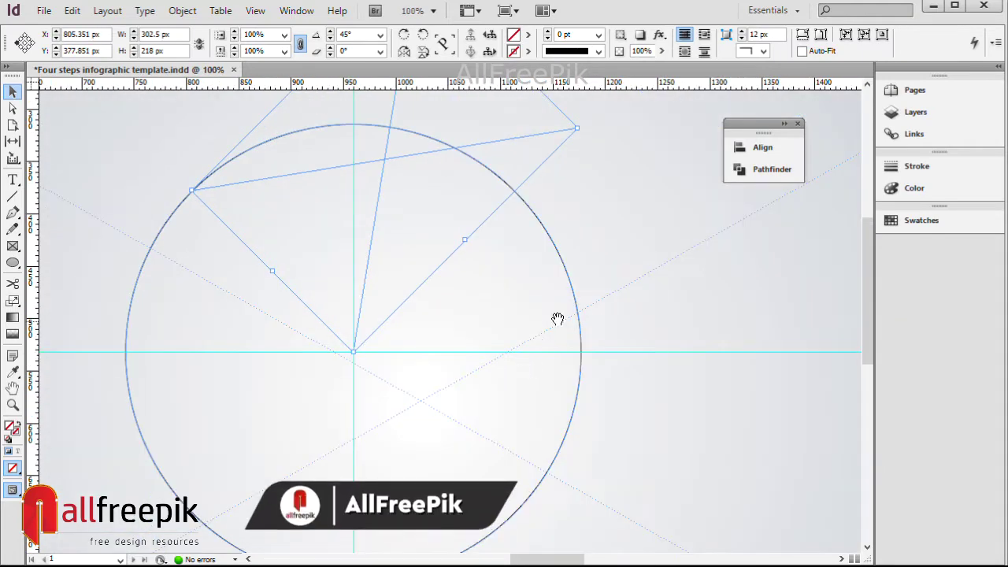
drag(558, 320, 565, 458)
click(707, 385)
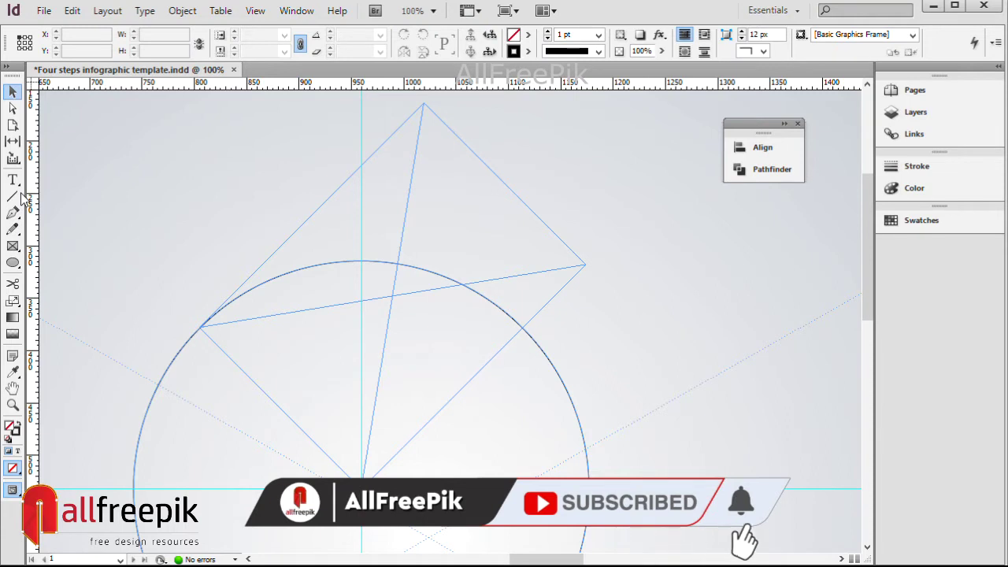
Step: Draw an upright rectangle frame above the circle between the two points where the rotated frame meets it, and extend its height to 209 px
drag(200, 326, 505, 188)
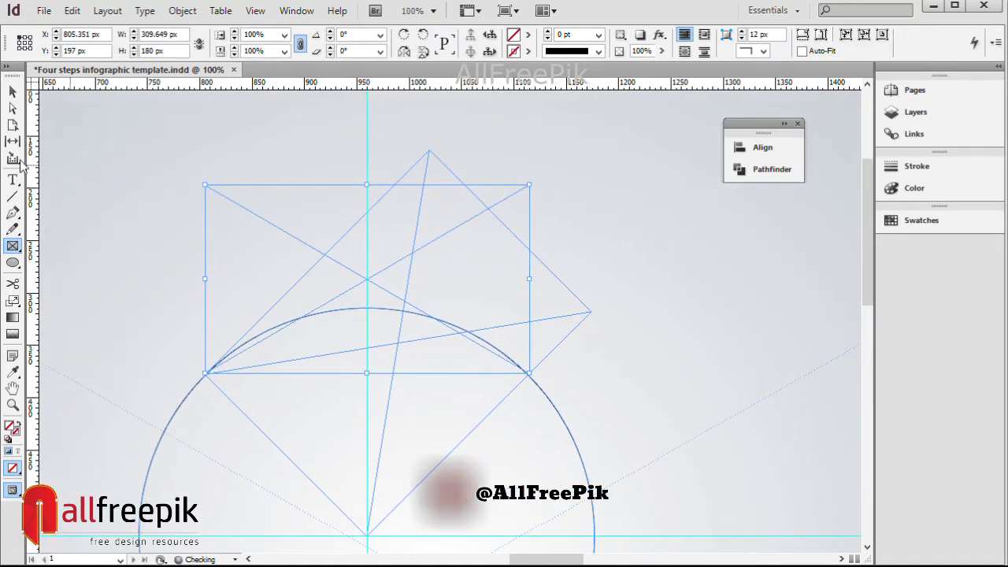
drag(366, 183, 367, 155)
drag(364, 374, 367, 374)
Step: Narrow the upright frame so its lower-right corner sits where the rotated frame crosses the circle, about 307.6 px wide
drag(567, 339, 447, 437)
drag(554, 252, 550, 258)
click(622, 268)
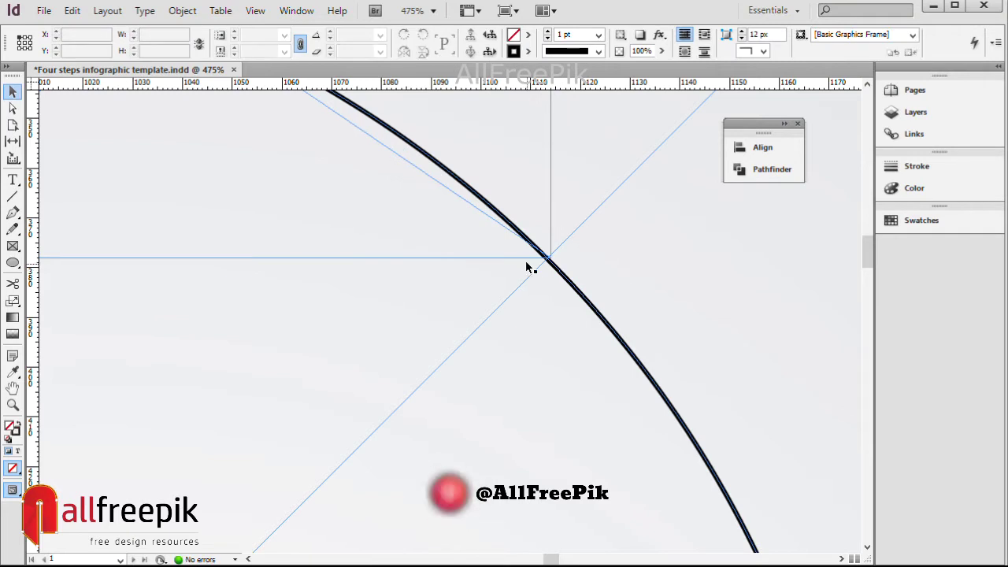
click(556, 263)
drag(568, 242, 480, 291)
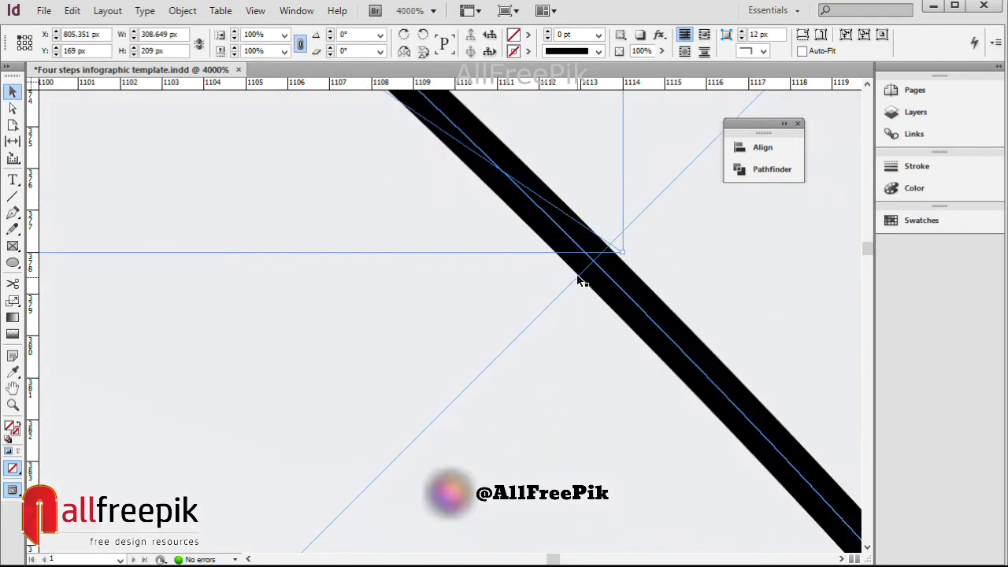
drag(623, 254, 597, 269)
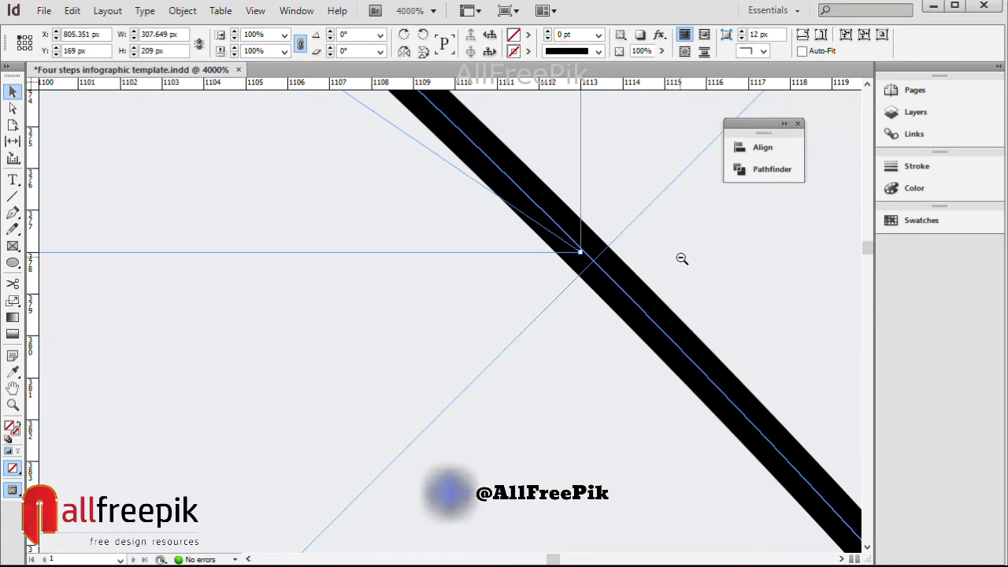
Step: Move the upright frame's lower-left corner onto the circle at X 806 px, making the frame 307 px wide
ctrl+alt+click(682, 259)
ctrl+alt+click(682, 259)
ctrl+alt+click(682, 259)
ctrl+alt+click(682, 259)
drag(304, 342, 761, 328)
drag(141, 436, 835, 362)
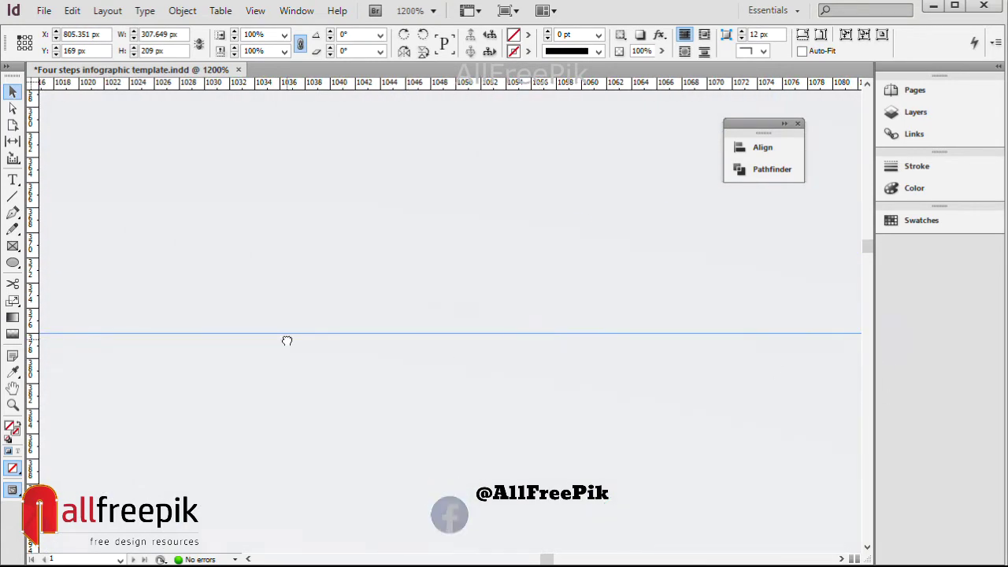
drag(287, 341, 698, 425)
drag(200, 323, 382, 332)
ctrl+alt+click(400, 319)
ctrl+alt+click(400, 320)
ctrl+alt+click(400, 320)
ctrl+alt+click(401, 319)
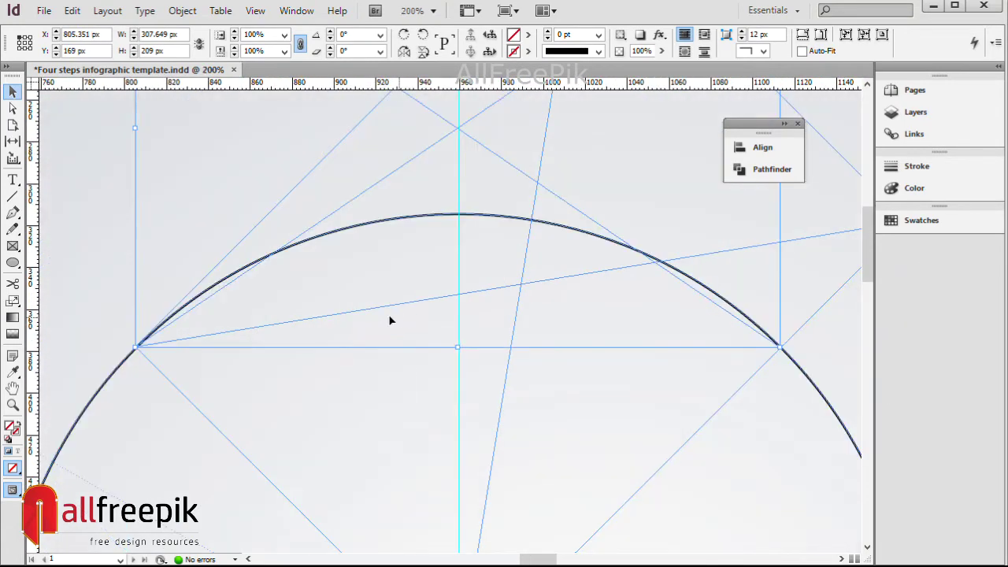
drag(215, 318, 380, 297)
drag(228, 294, 373, 347)
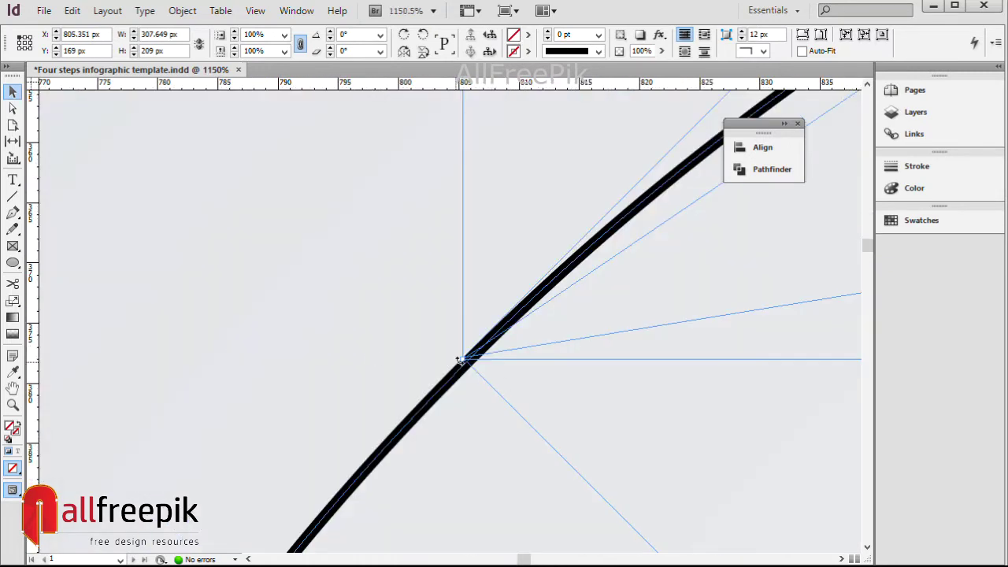
mouse_move(463, 364)
mouse_down()
mouse_move(476, 358)
mouse_move(465, 363)
mouse_up()
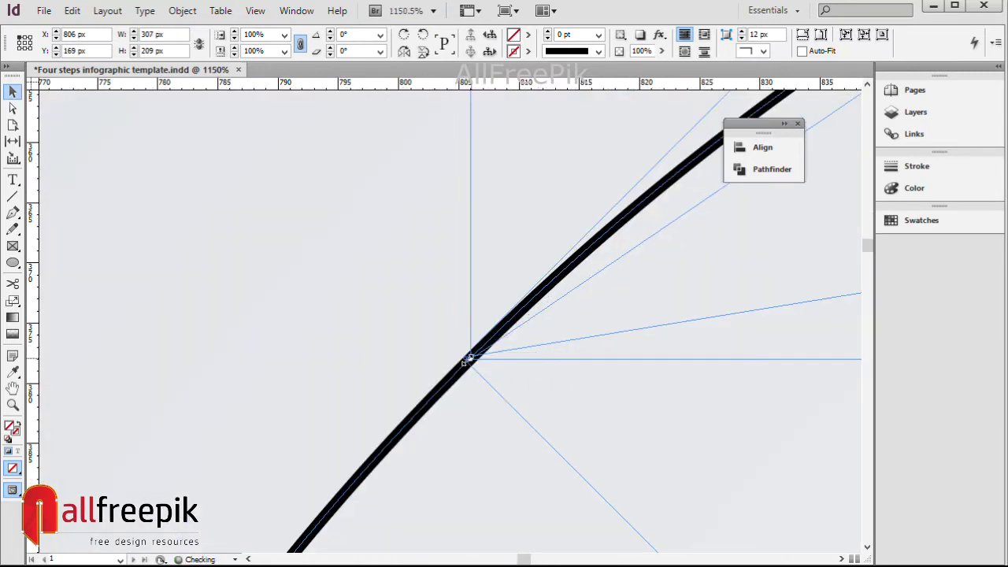
Step: Set the stroke of the overlapping frames and the circle to [None]
drag(344, 349, 683, 467)
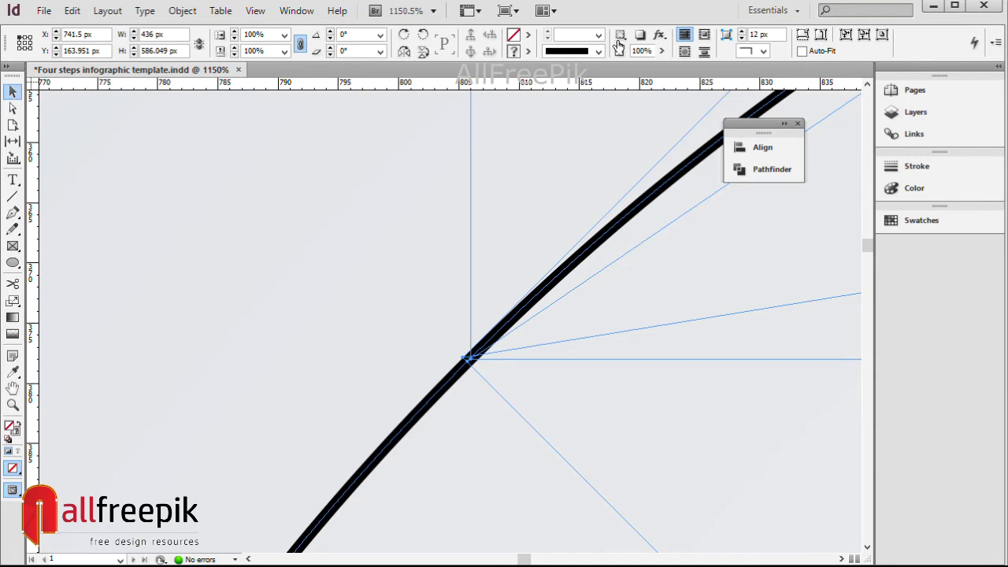
click(528, 51)
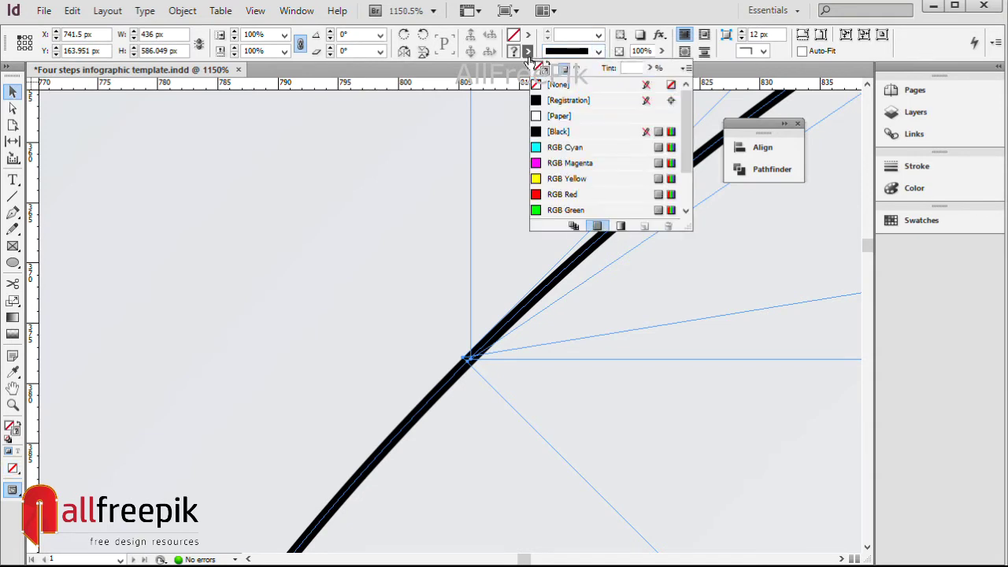
click(570, 83)
click(342, 249)
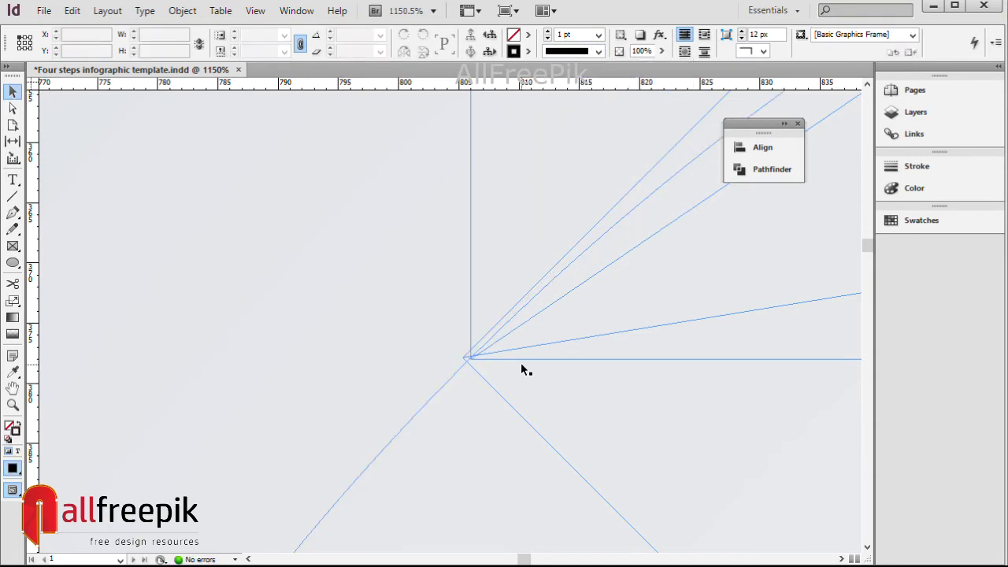
Step: Snap the corner points of the circle and the rotated frame to the upright frame's lower-left corner
click(500, 394)
drag(462, 356, 470, 359)
click(443, 300)
click(501, 356)
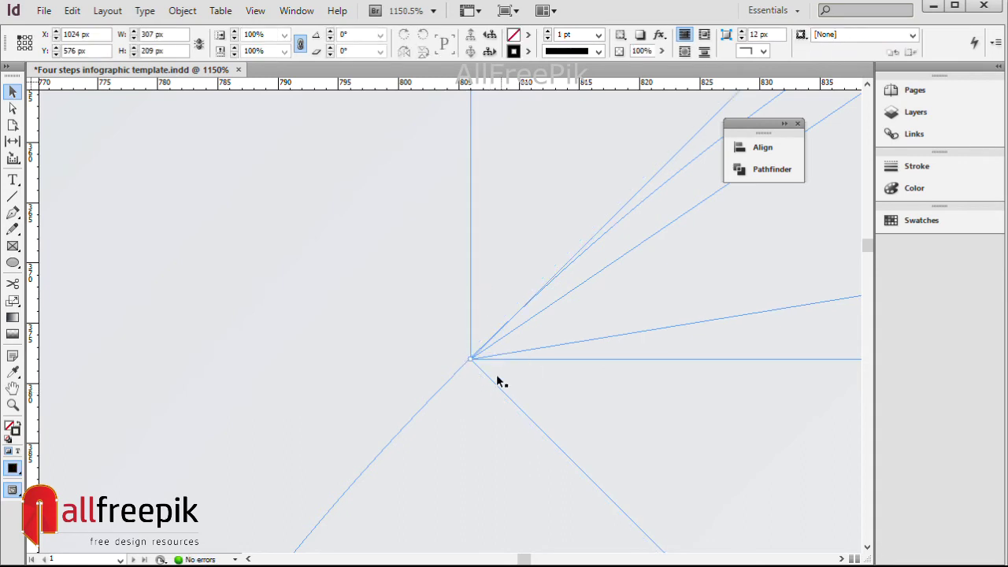
click(427, 335)
ctrl+alt+click(446, 336)
ctrl+alt+click(446, 336)
ctrl+alt+click(446, 336)
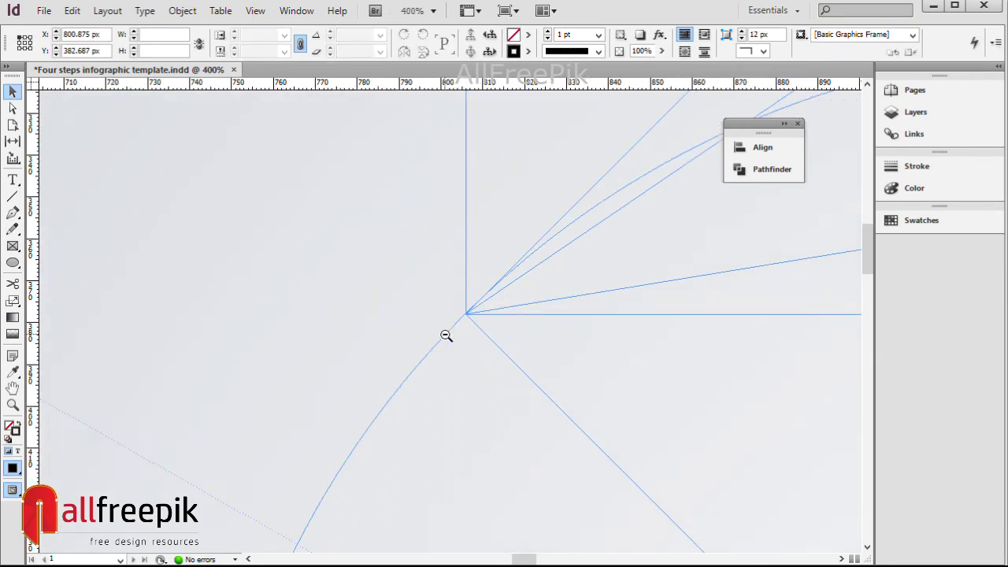
ctrl+alt+click(446, 335)
ctrl+alt+click(446, 336)
ctrl+alt+click(446, 336)
ctrl+alt+click(446, 335)
ctrl+alt+click(445, 335)
drag(556, 331, 472, 347)
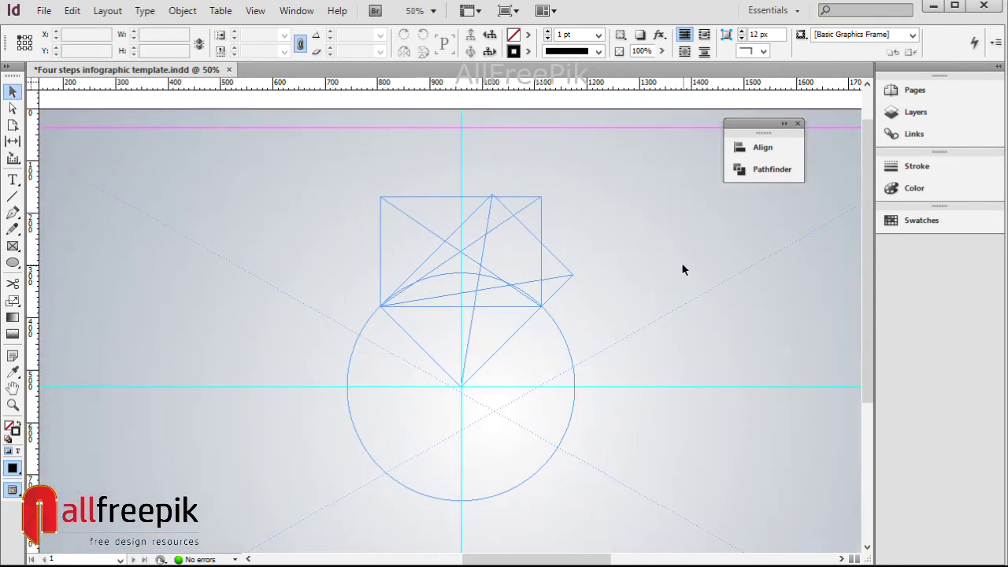
Step: Copy the circle, paste it in place, and enlarge the copy from its centre to about 694 px in diameter
click(563, 289)
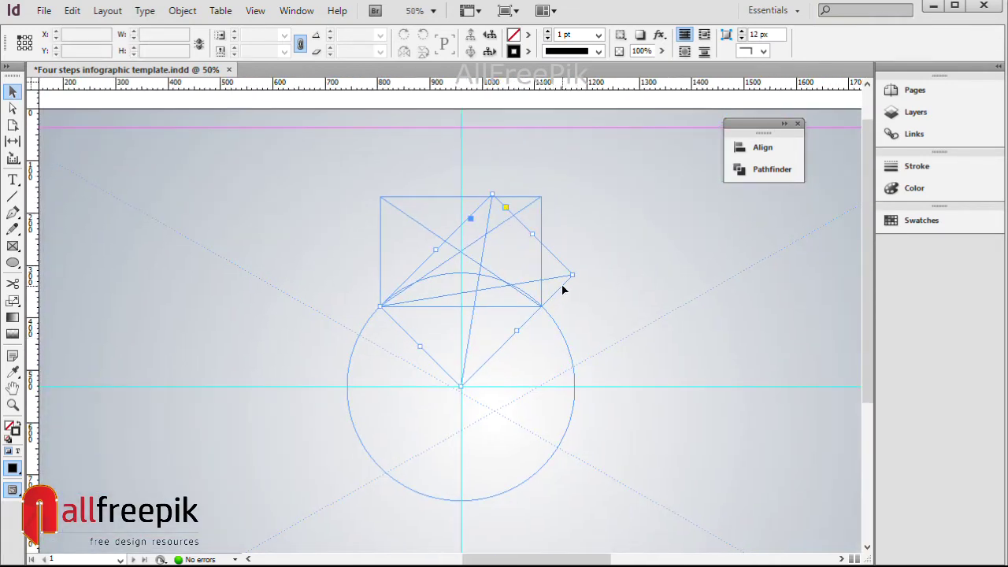
click(585, 304)
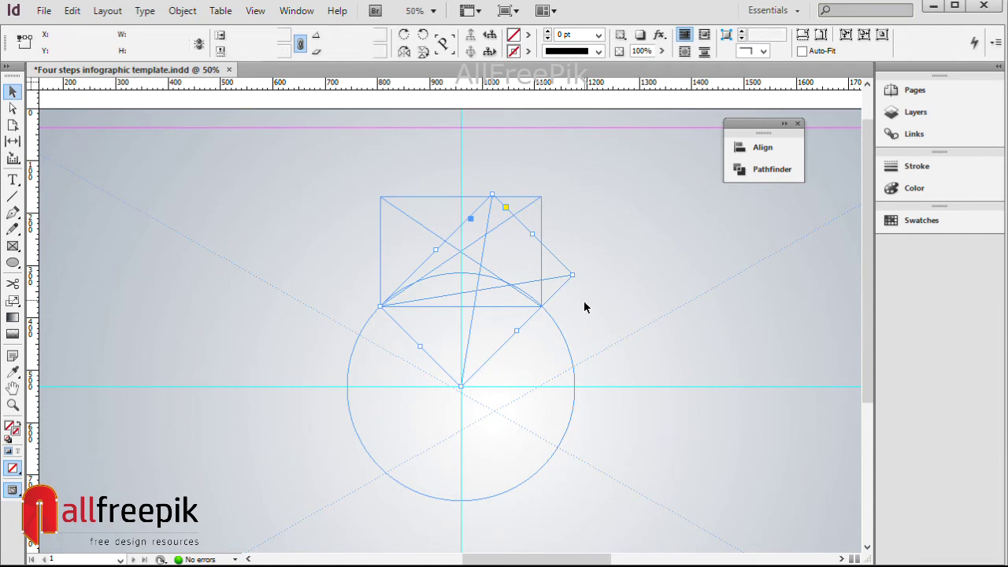
click(565, 342)
click(79, 12)
click(124, 86)
click(72, 13)
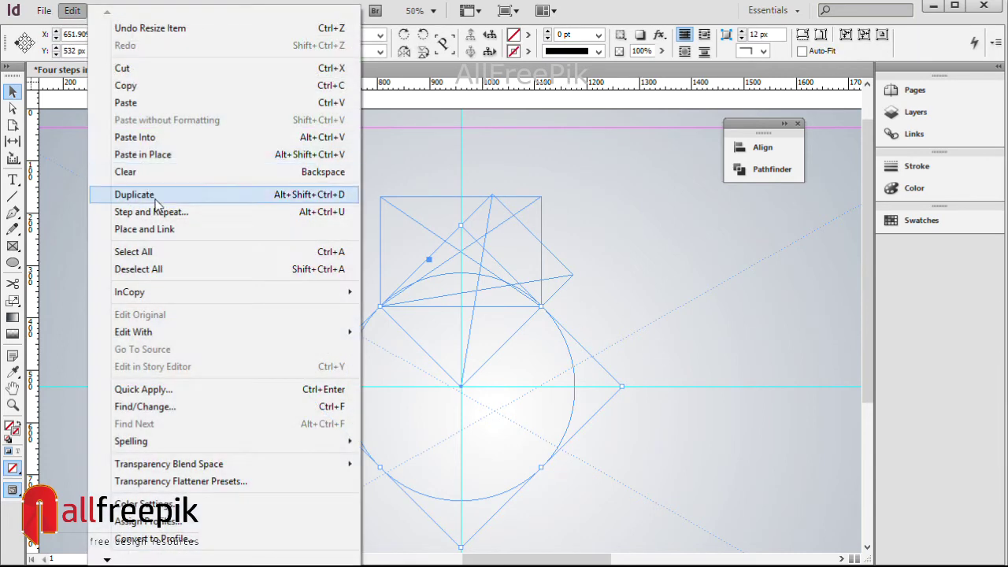
click(143, 154)
drag(624, 389, 715, 388)
click(603, 180)
key(ctrl+z)
Step: Intersect the upright frame with the enlarged circle using Pathfinder to give the frame an arched top
click(542, 224)
drag(558, 201, 541, 230)
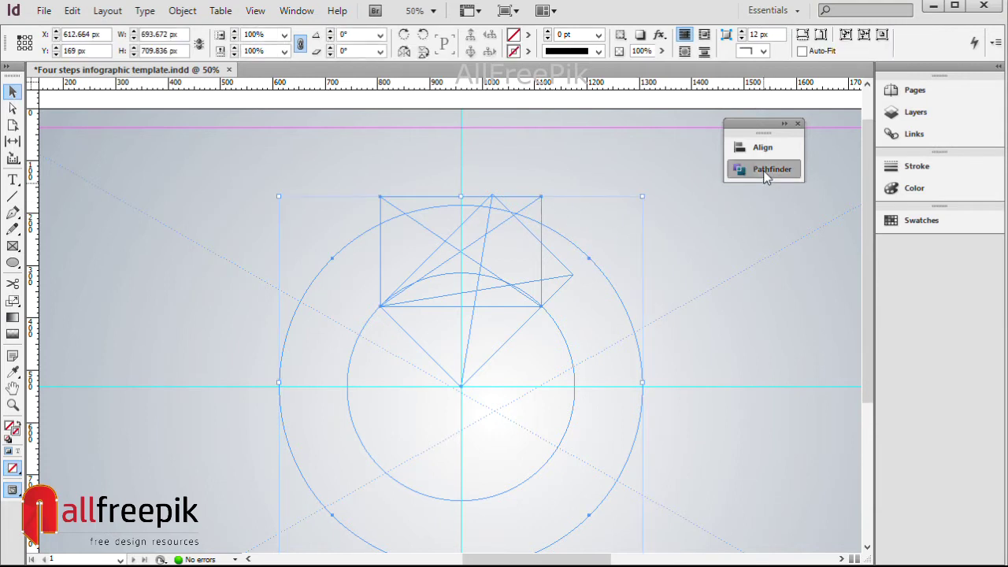
click(766, 169)
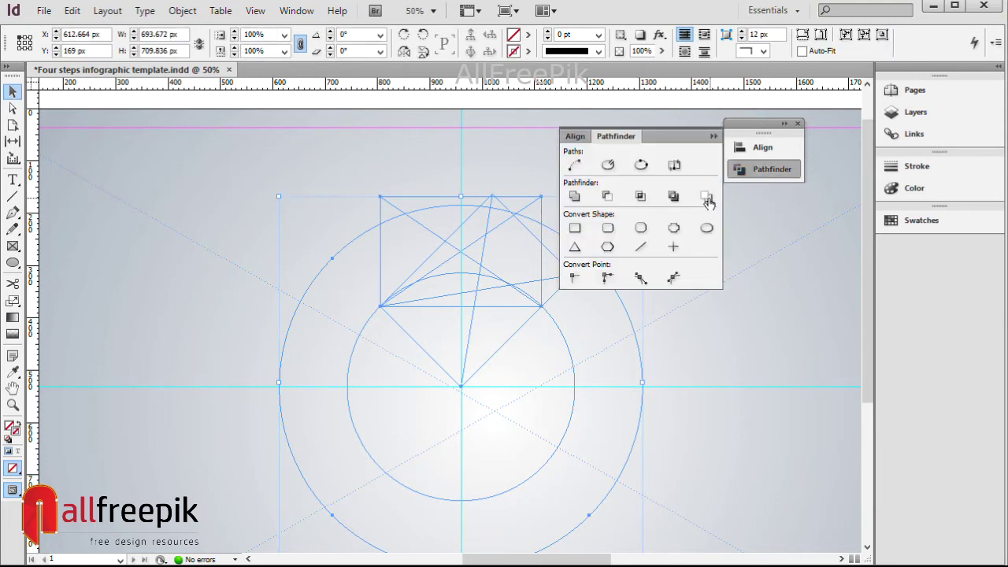
click(608, 198)
key(ctrl+z)
click(706, 197)
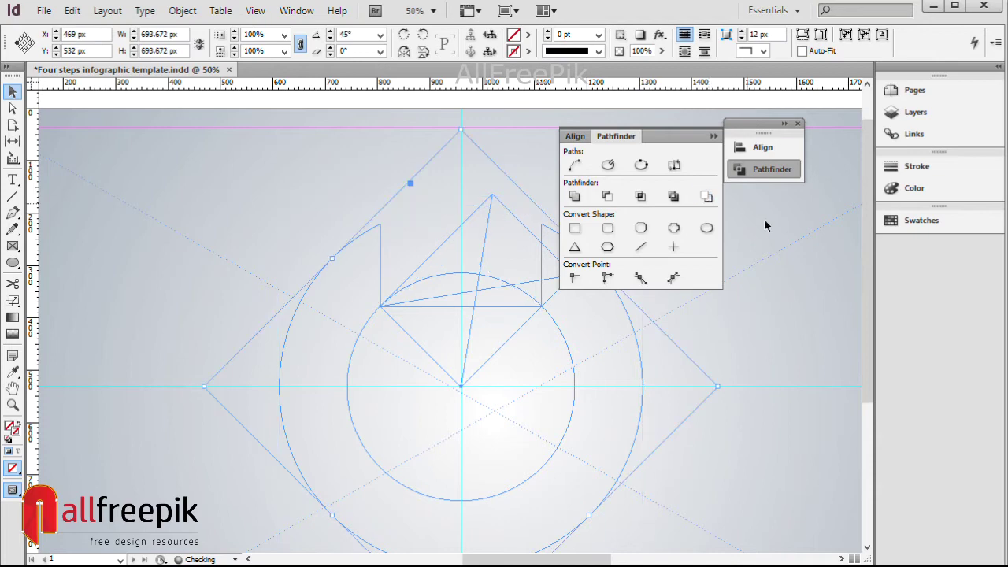
key(ctrl+z)
click(641, 197)
click(749, 287)
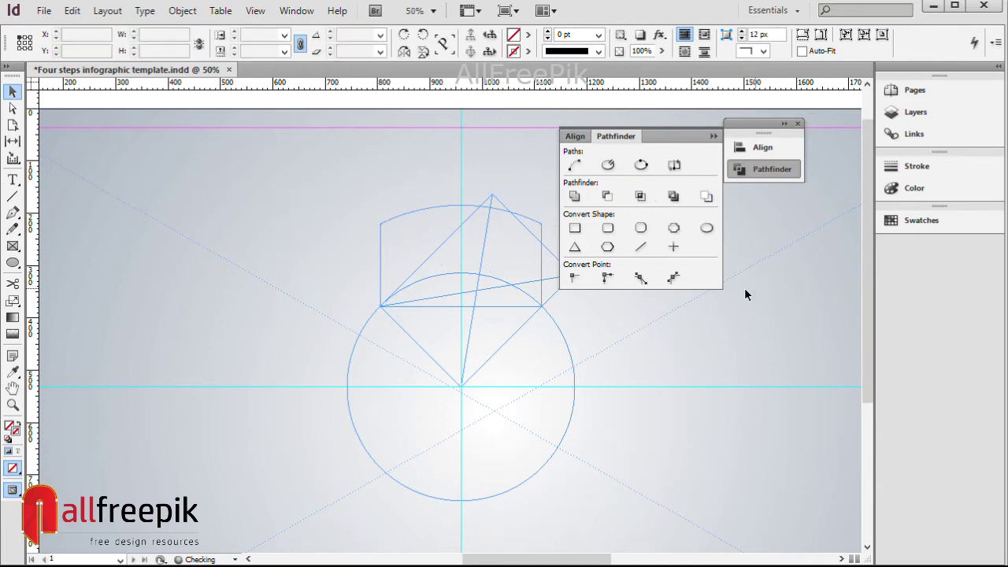
Step: Undo and restore the intersection, and try shifting the arched shape upward before undoing the move
key(ctrl+z)
key(ctrl+shift+z)
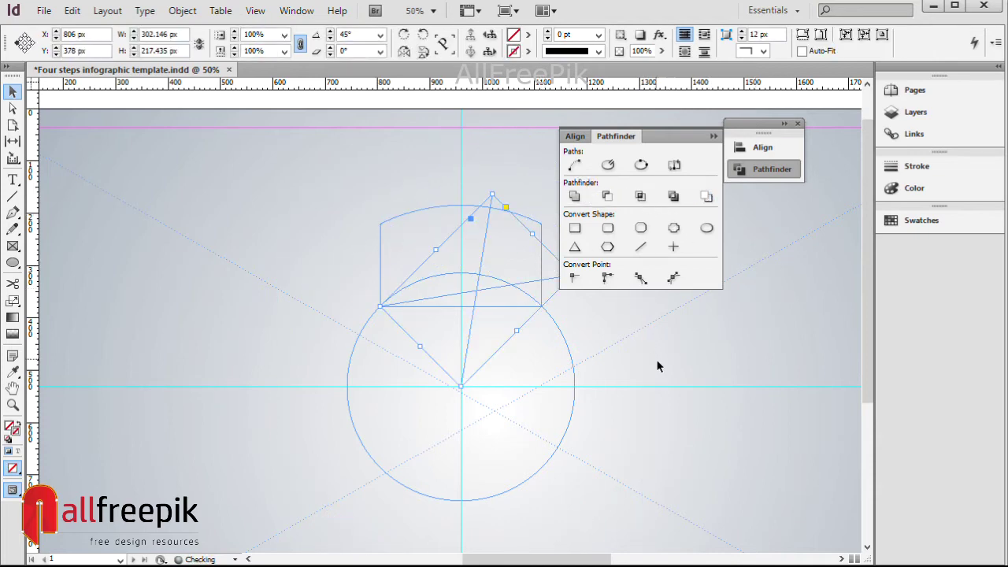
click(658, 361)
drag(425, 210, 426, 138)
key(ctrl+z)
Step: Intersect the remaining circle with the rotated frame using Pathfinder to form a quarter-circle wedge
click(702, 361)
drag(663, 351, 583, 336)
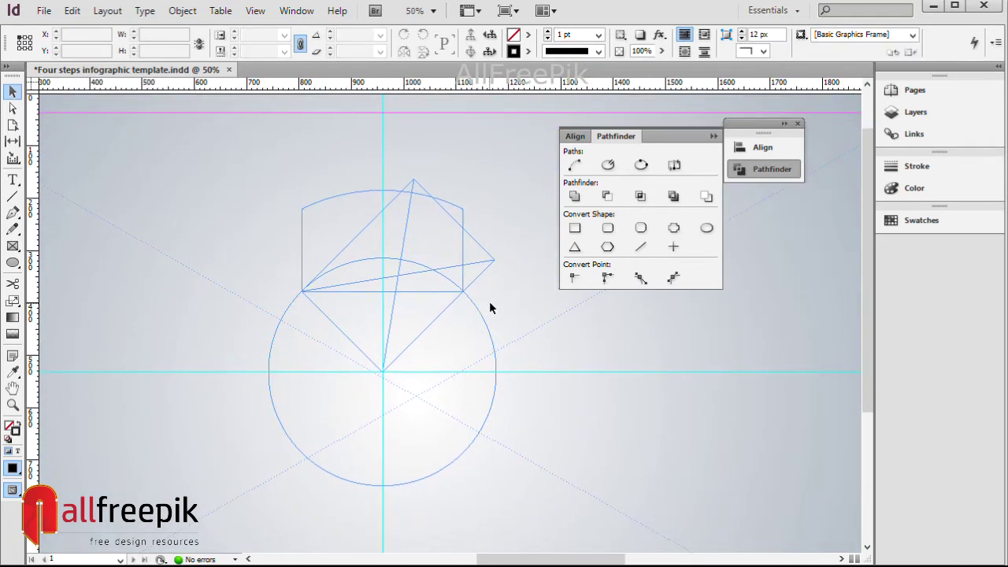
drag(433, 323, 434, 322)
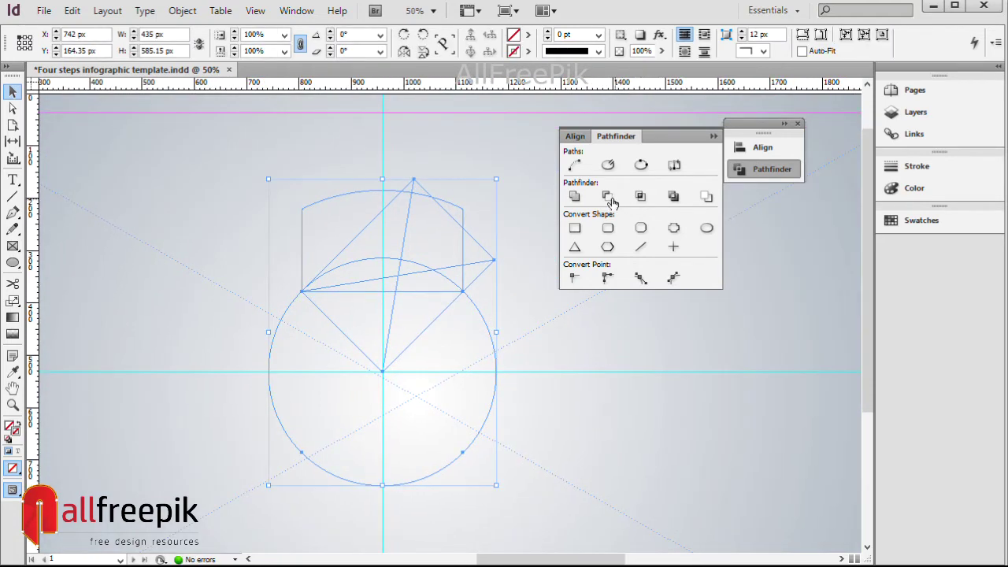
click(612, 201)
key(ctrl+z)
click(640, 196)
drag(430, 292, 451, 437)
key(ctrl+z)
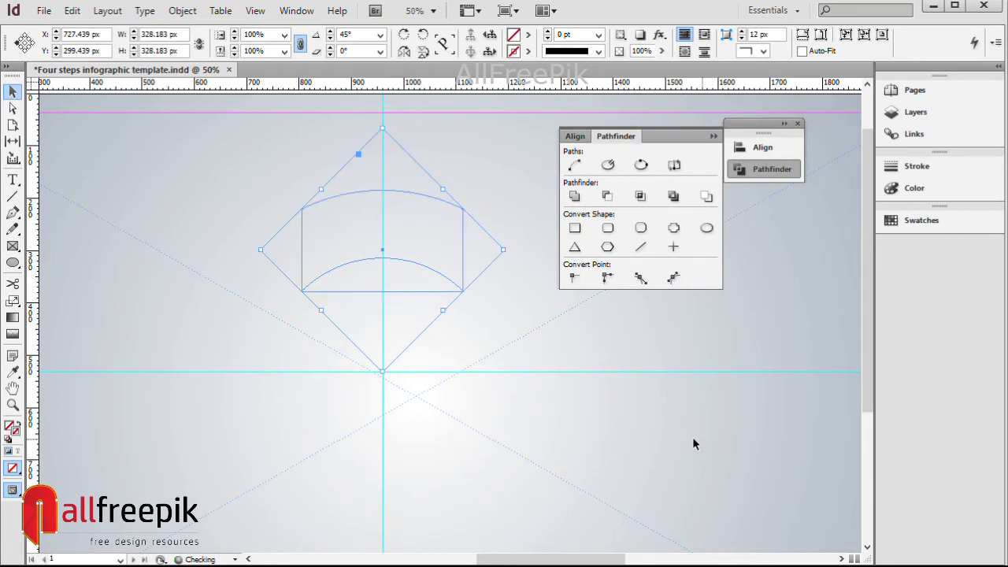
Step: Try moving the quarter-circle wedge down off the arched shape and undo the move
click(706, 438)
drag(433, 321, 504, 501)
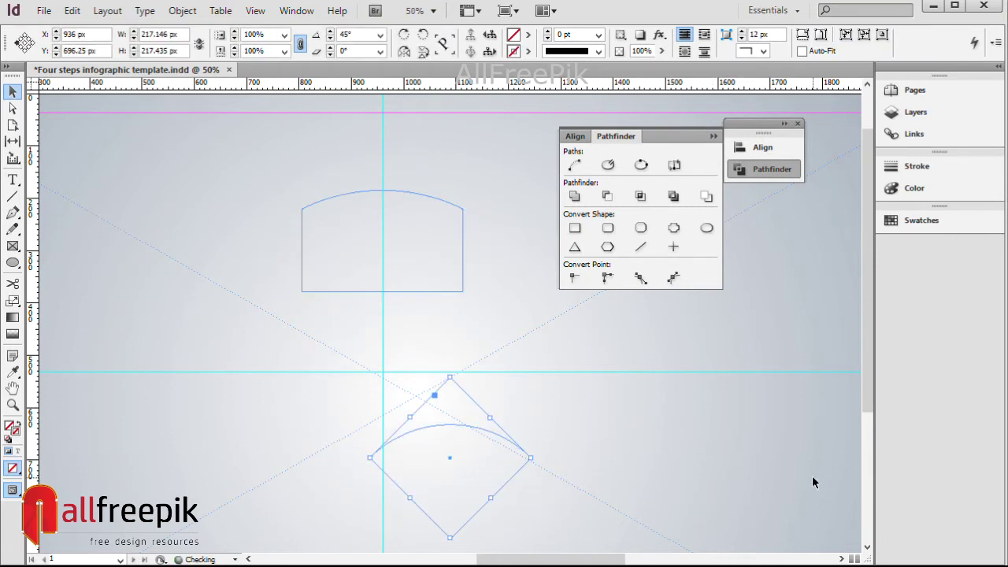
key(ctrl+z)
key(ctrl+z)
key(ctrl+z)
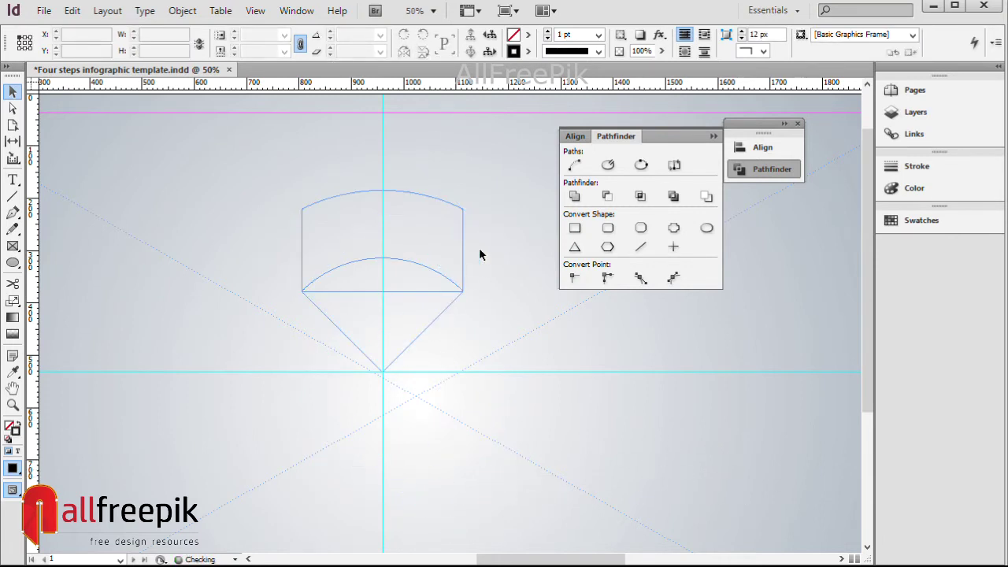
Step: Copy the quarter-circle wedge and subtract the original from the arched shape using Pathfinder
drag(508, 226, 466, 360)
click(524, 388)
click(421, 337)
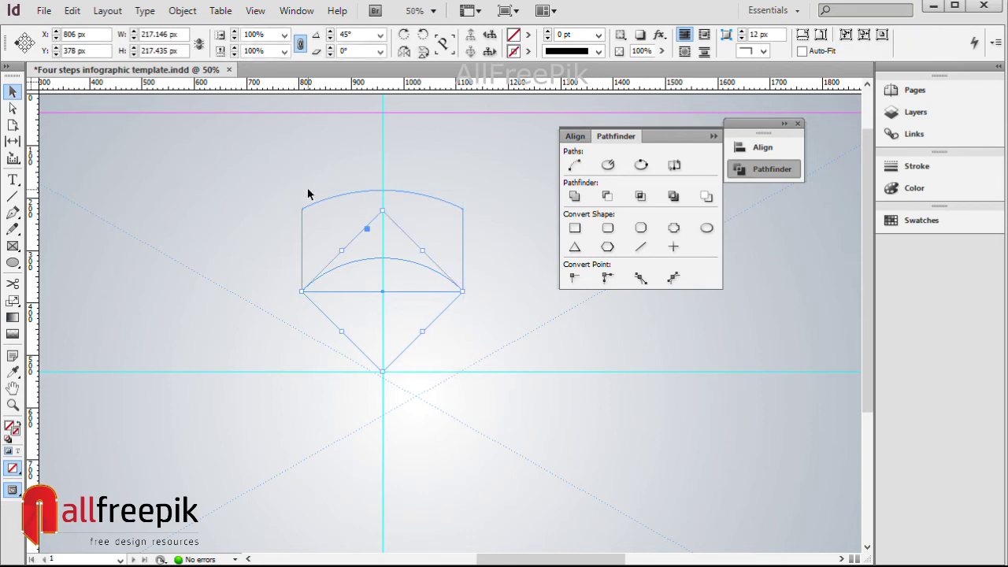
click(71, 11)
click(123, 88)
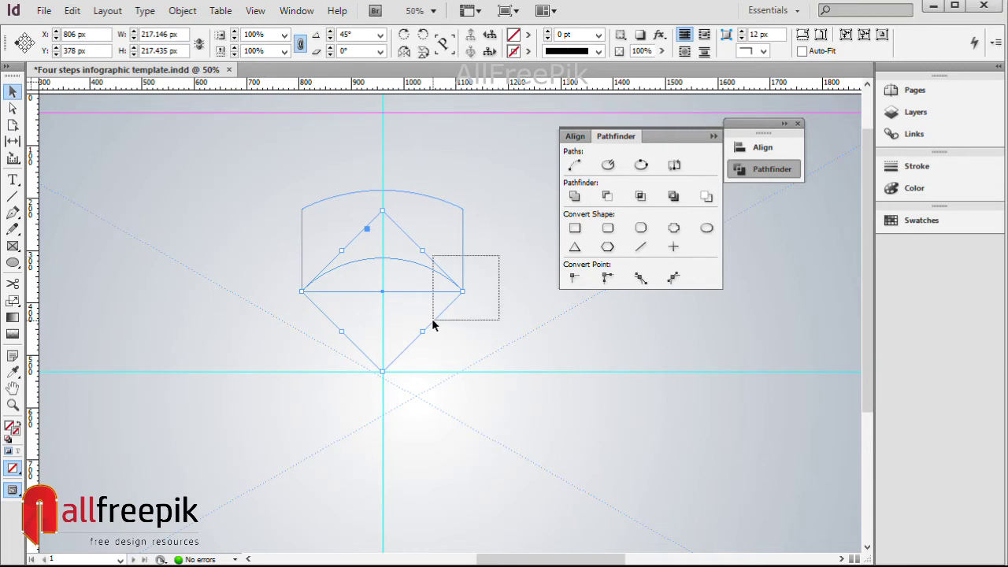
drag(433, 324, 433, 323)
click(611, 203)
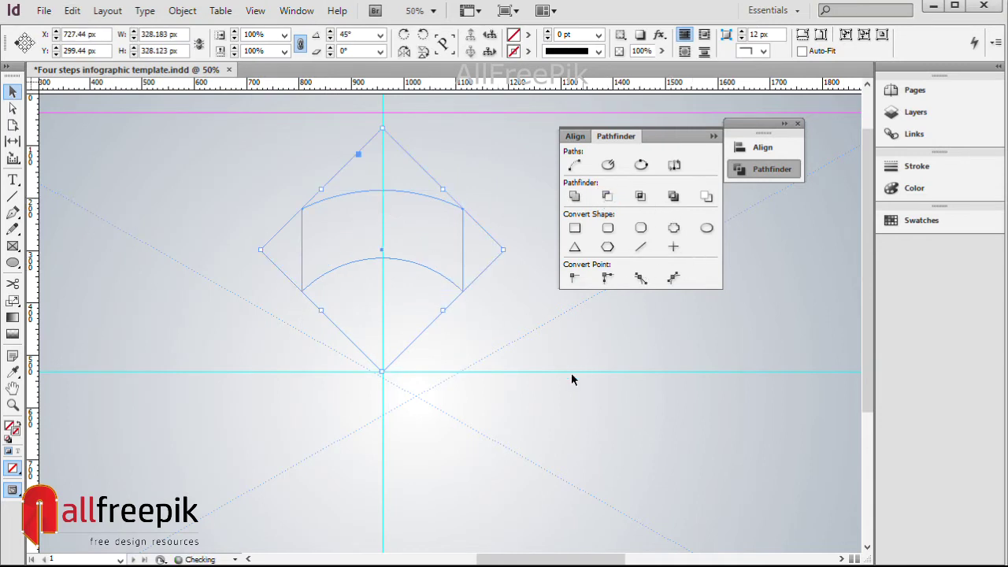
Step: Paste the copied wedge back in place beneath the arched band
click(532, 363)
click(73, 12)
click(126, 151)
click(551, 404)
Step: Fill the arched band and the wedge below it with RGB Yellow
click(442, 265)
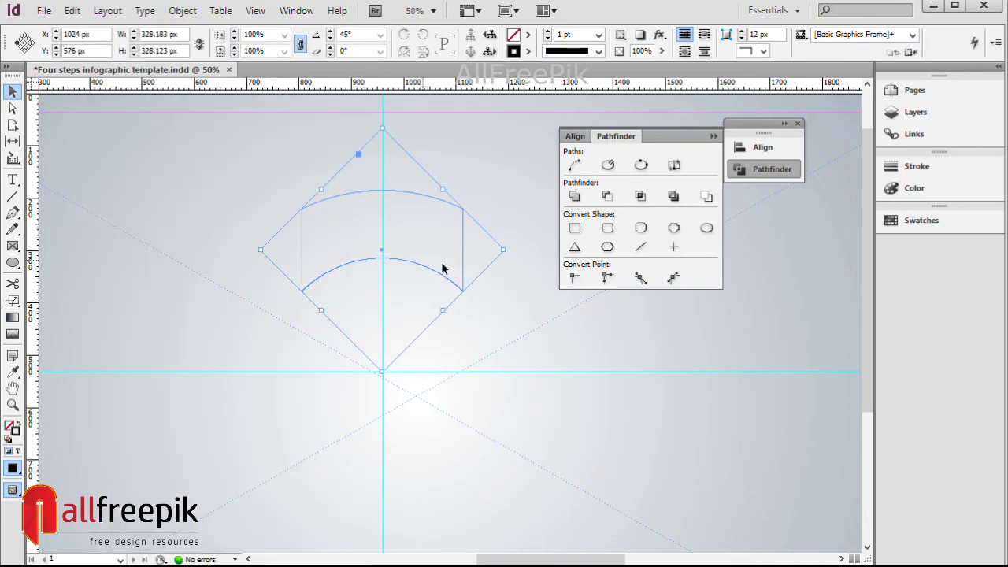
click(528, 36)
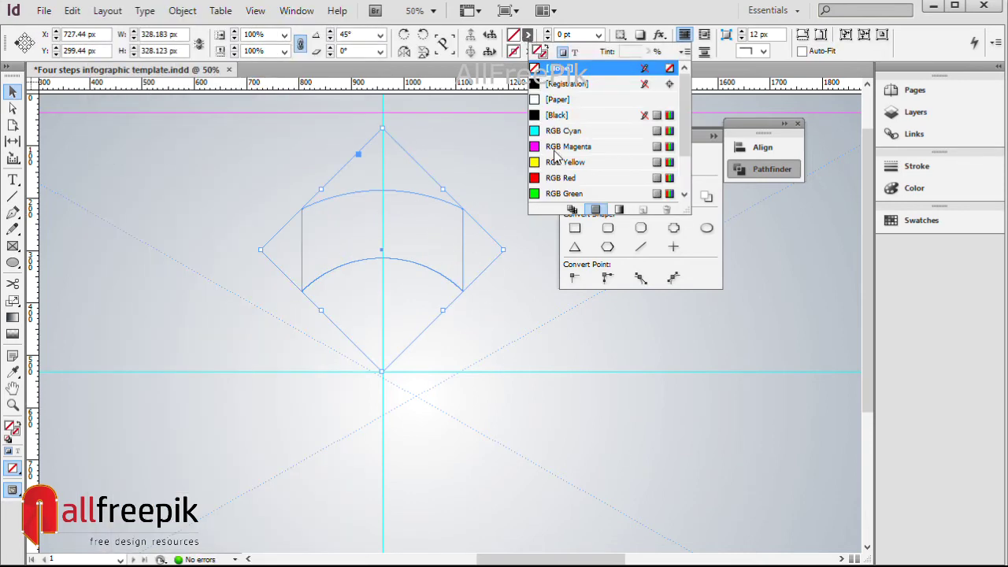
click(591, 166)
click(464, 340)
click(440, 314)
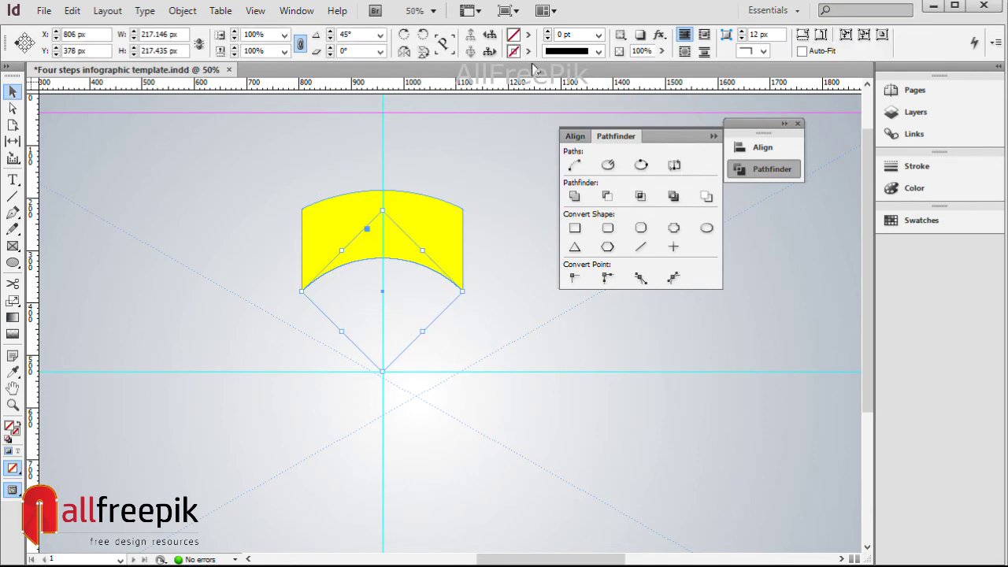
click(527, 37)
click(560, 164)
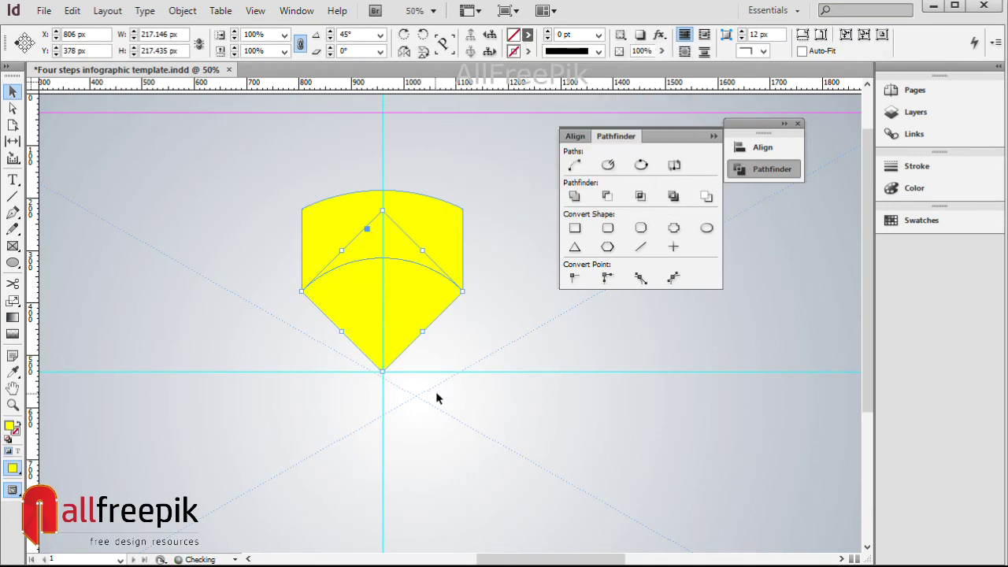
click(436, 397)
Step: Recolour the arched band and the wedge with the teal sampled from the colour square beside the page
click(424, 234)
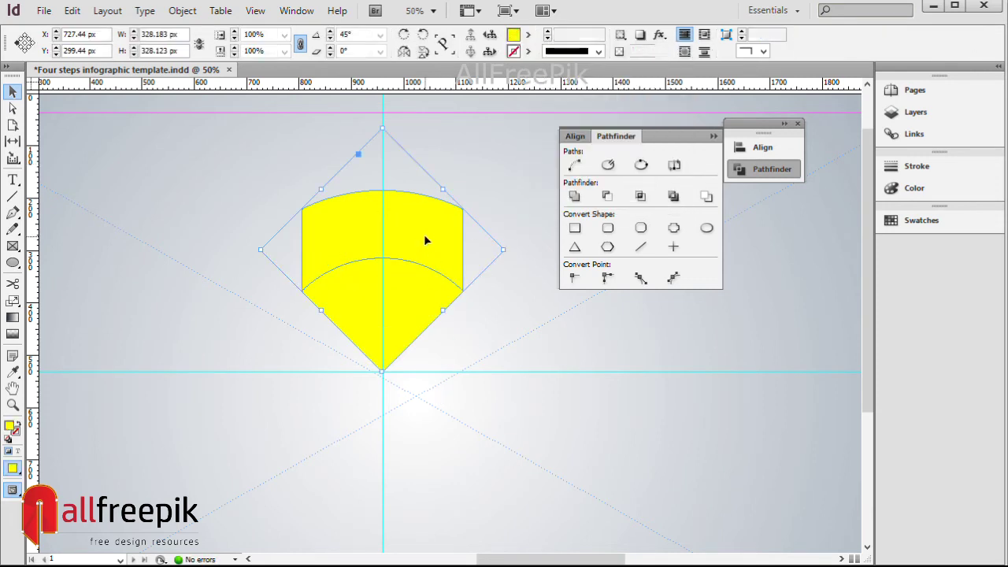
ctrl+alt+click(479, 359)
ctrl+alt+click(479, 360)
drag(452, 236, 377, 344)
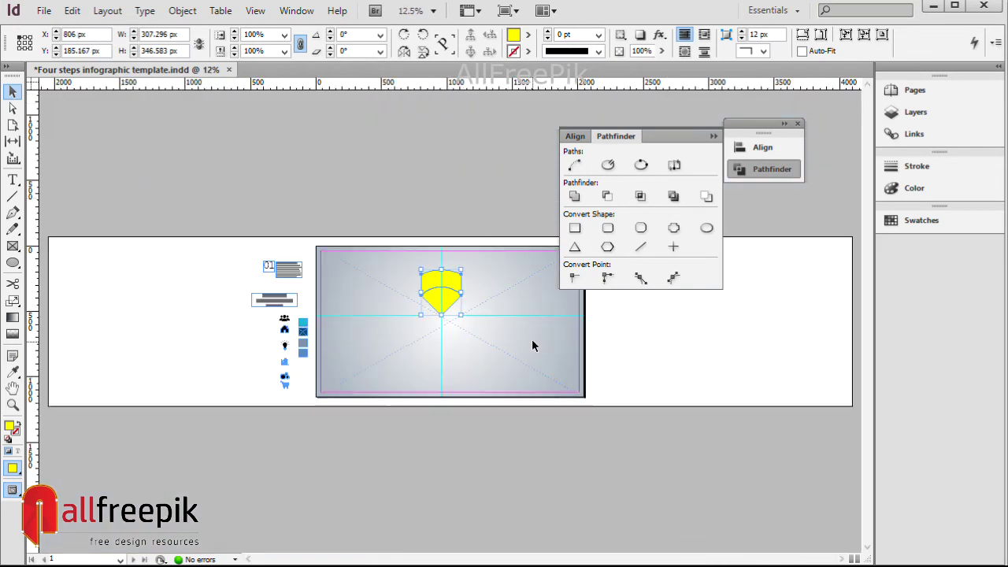
click(306, 323)
key(v)
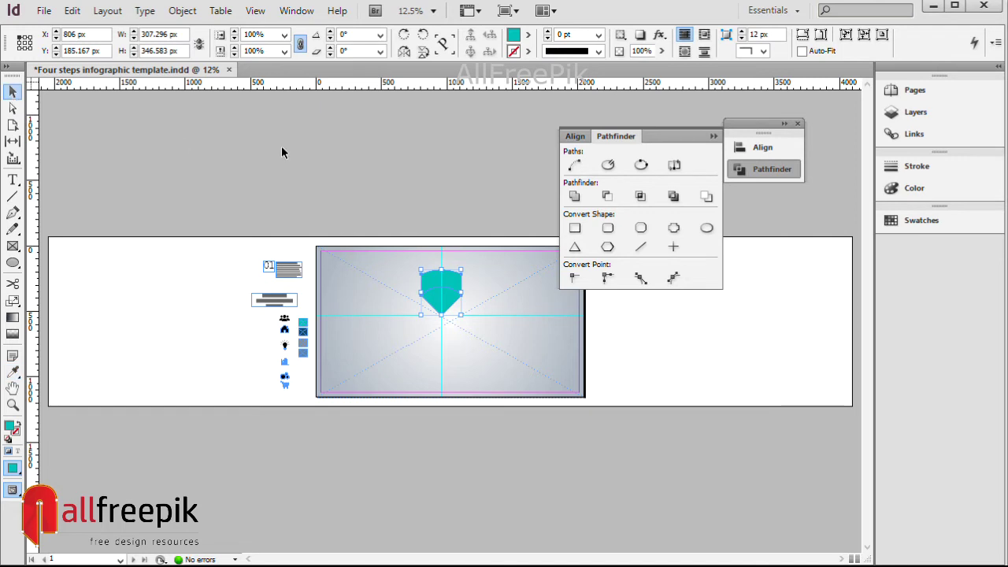
click(180, 142)
Step: Add the wedge's teal fill as swatch R=0 G=194 B=183 and set the wedge's tint to 50%
ctrl+drag(382, 212, 554, 417)
click(381, 271)
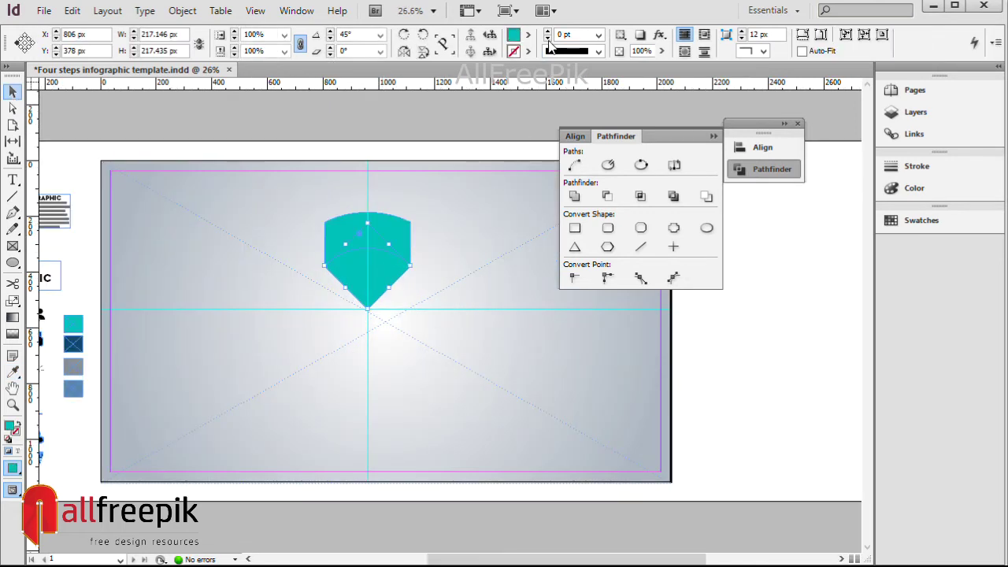
click(527, 35)
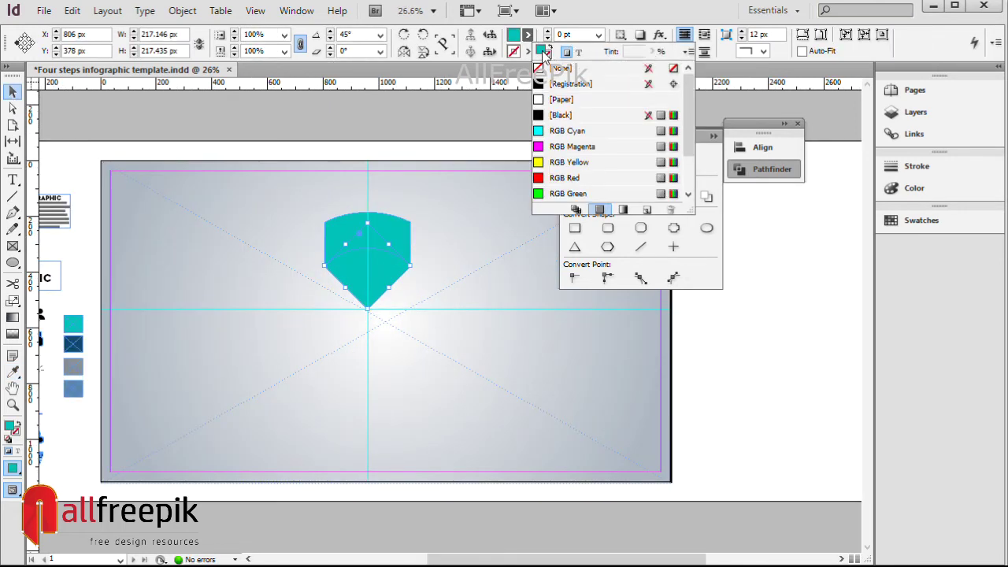
click(647, 210)
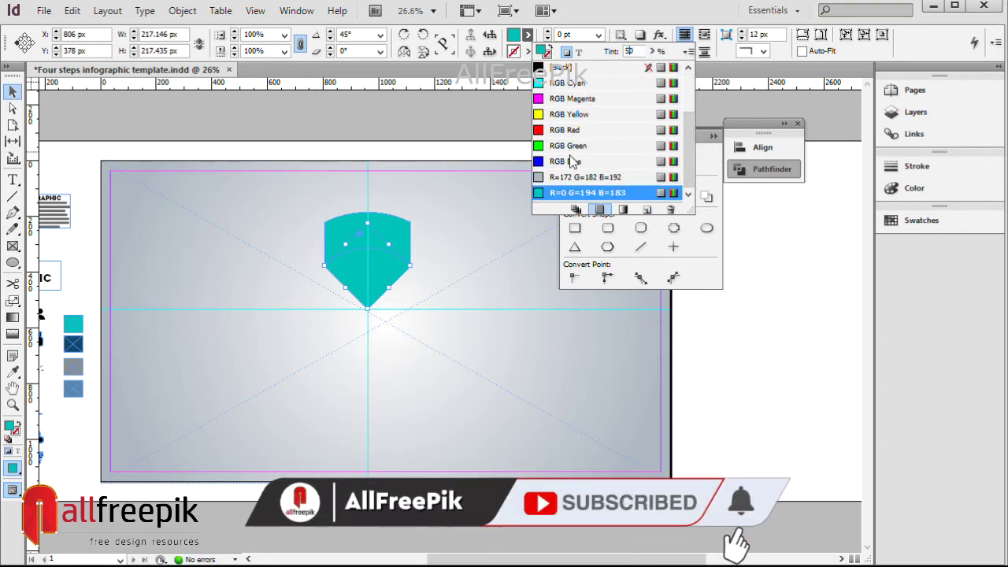
click(522, 291)
click(522, 290)
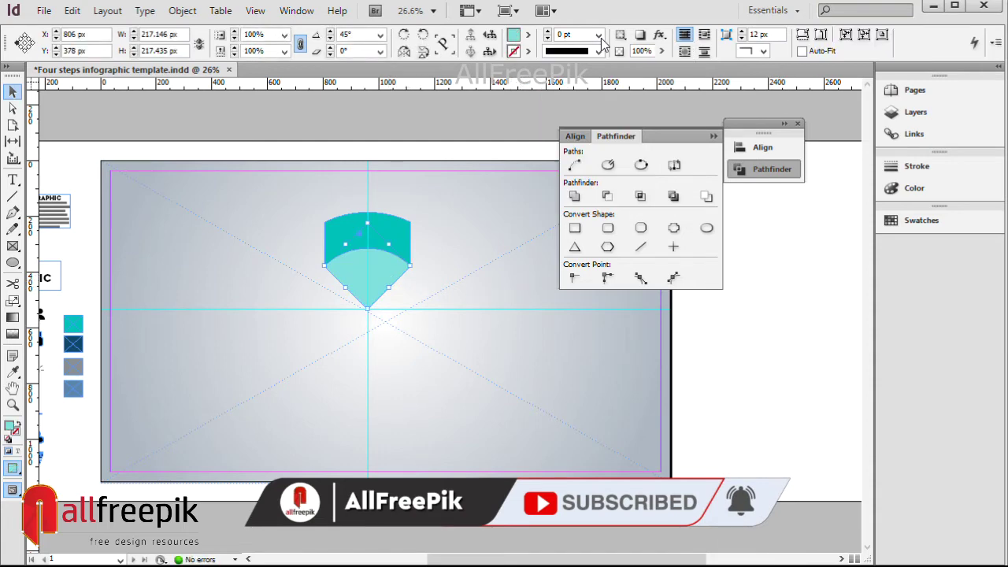
click(529, 35)
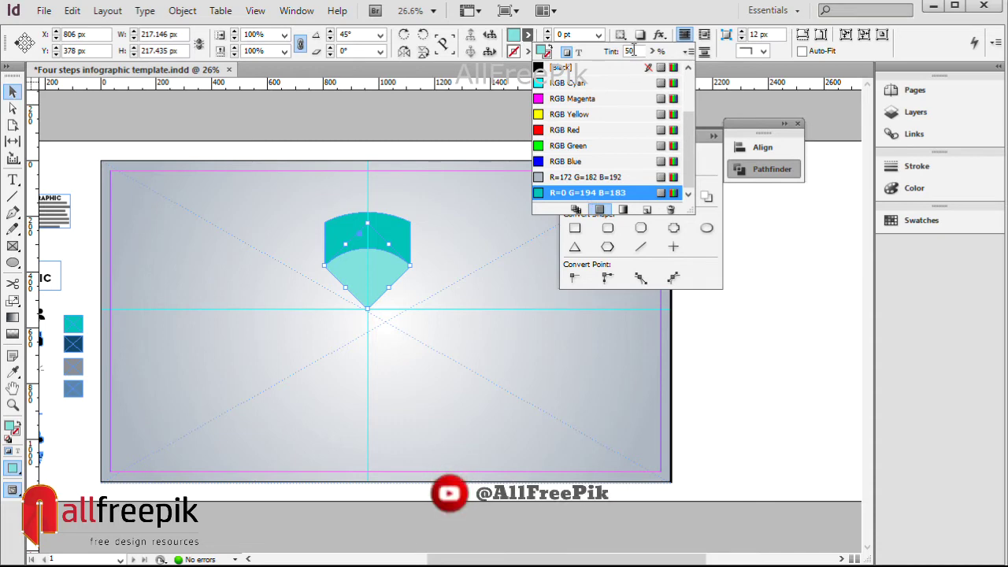
click(474, 280)
click(391, 284)
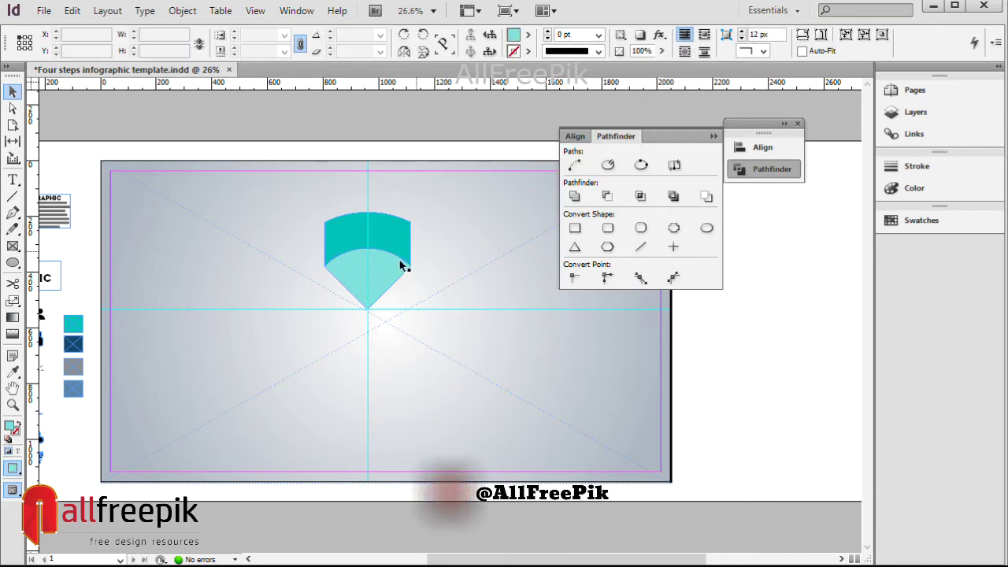
Step: Copy the teal band and wedge together, paste them in place, and rotate the copy by 180°
drag(458, 221, 382, 284)
click(72, 10)
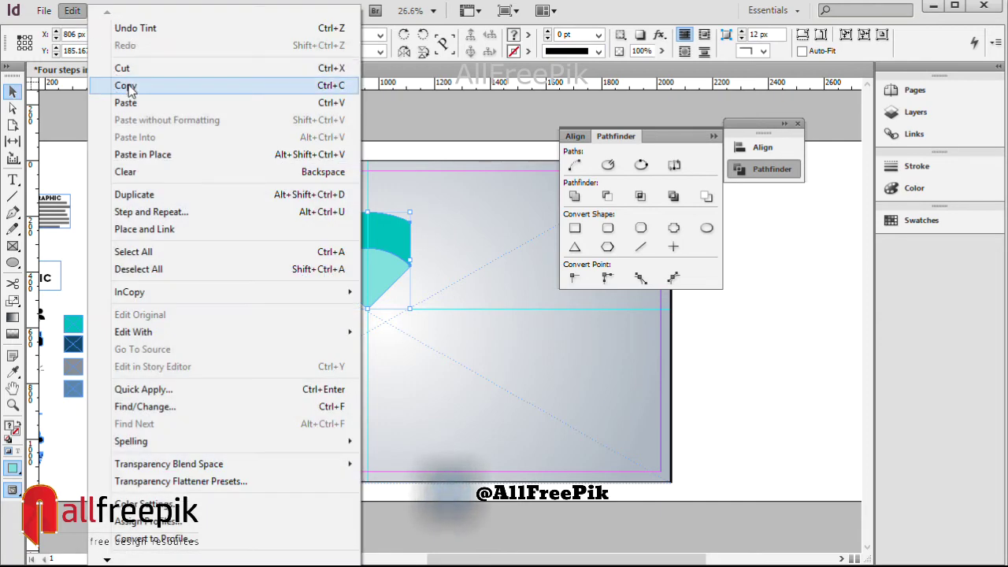
click(129, 87)
click(71, 10)
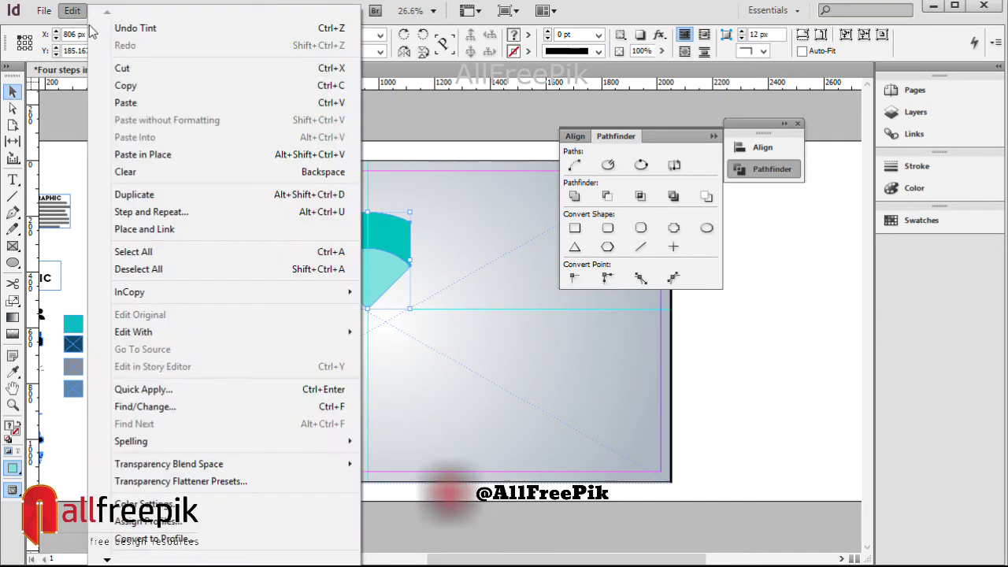
click(142, 155)
drag(415, 312, 260, 171)
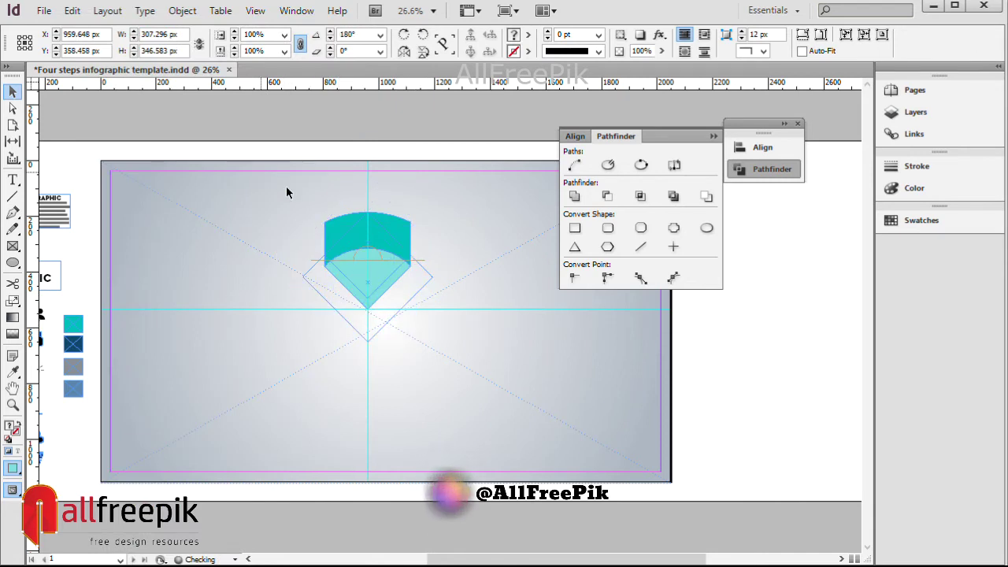
Step: Move the rotated copy straight down until its tip meets the upper wedge's tip where the guides cross
drag(446, 219, 338, 409)
mouse_move(449, 364)
mouse_down()
mouse_move(440, 445)
mouse_move(439, 381)
mouse_up()
ctrl+alt+click(599, 371)
ctrl+alt+click(599, 369)
drag(406, 352, 442, 387)
click(398, 343)
click(354, 363)
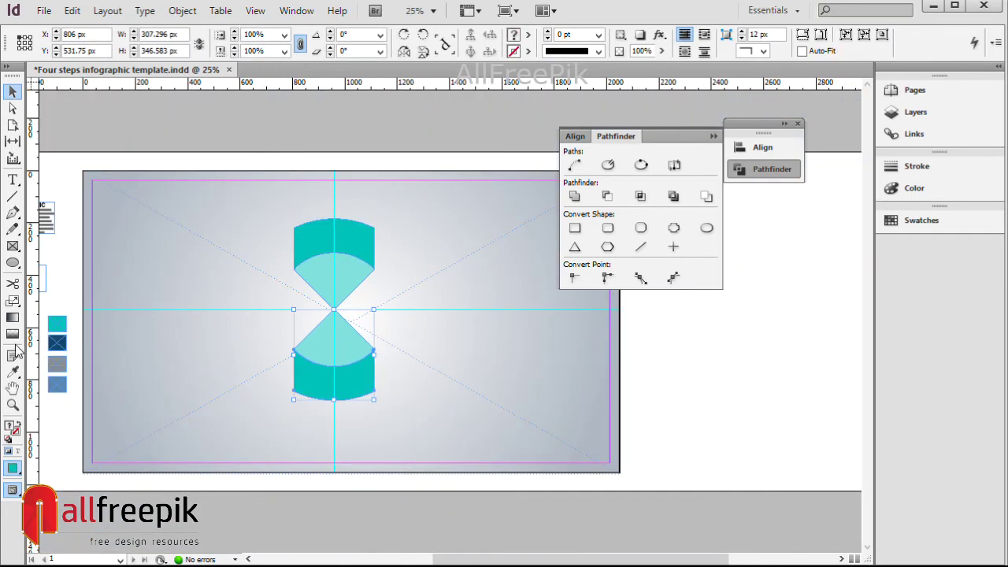
Step: Fill the lower pair with the dark blue sampled beside the page and add it as swatch R=17 G=71 B=105
click(12, 373)
click(57, 342)
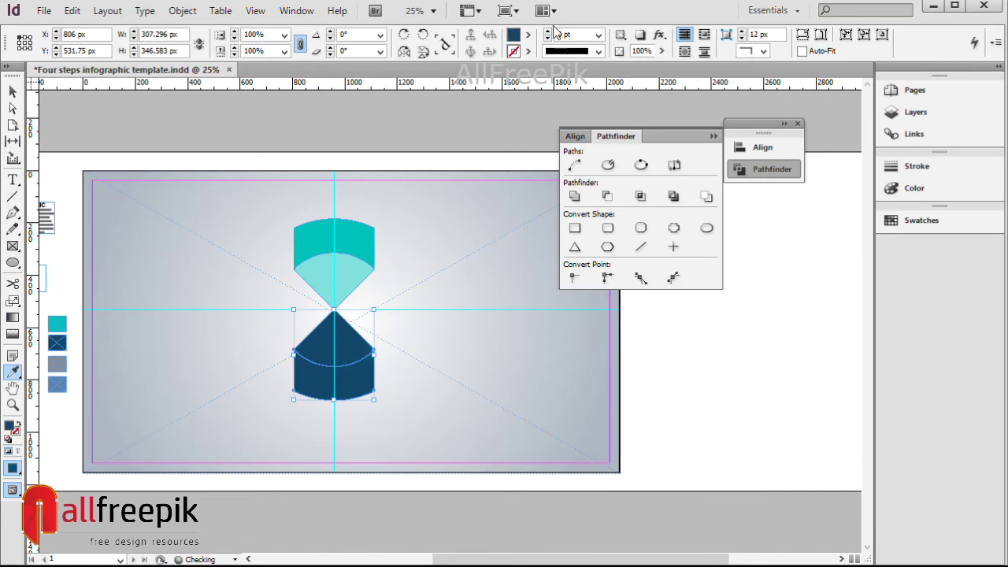
click(530, 36)
click(647, 210)
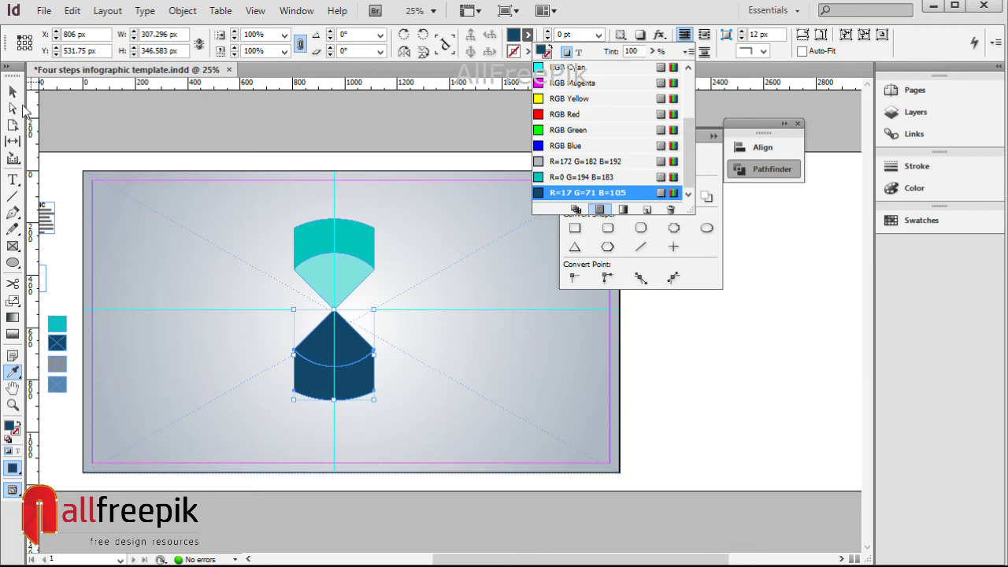
click(13, 91)
click(394, 365)
Step: Reduce the tint of the lower wedge's dark blue fill to about half, leaving its outer band solid
click(346, 340)
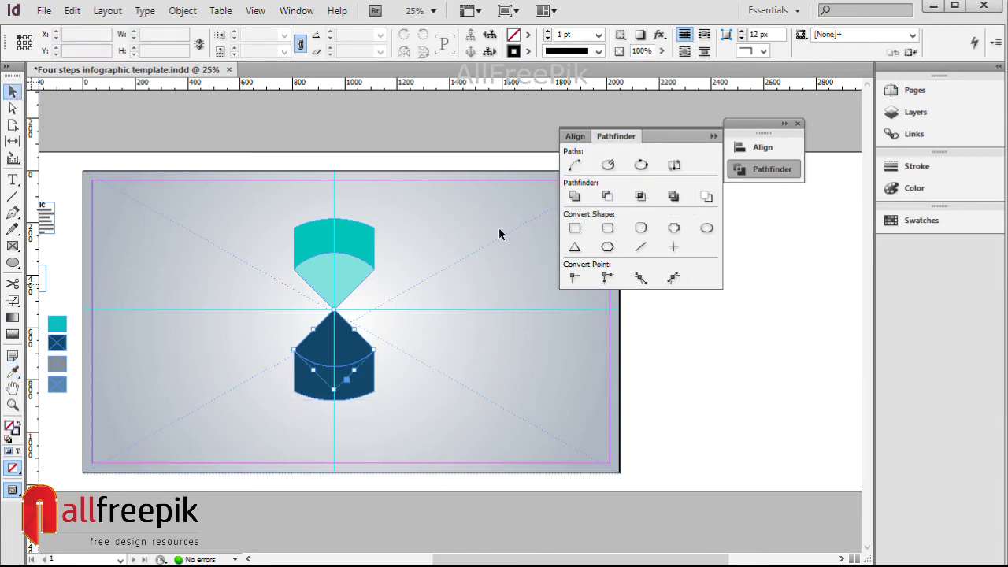
click(529, 36)
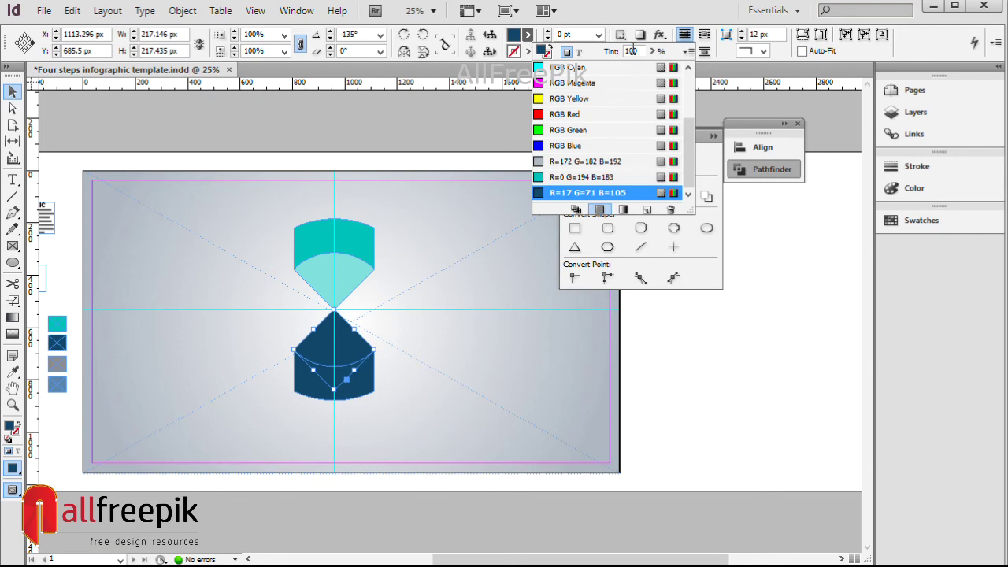
click(556, 319)
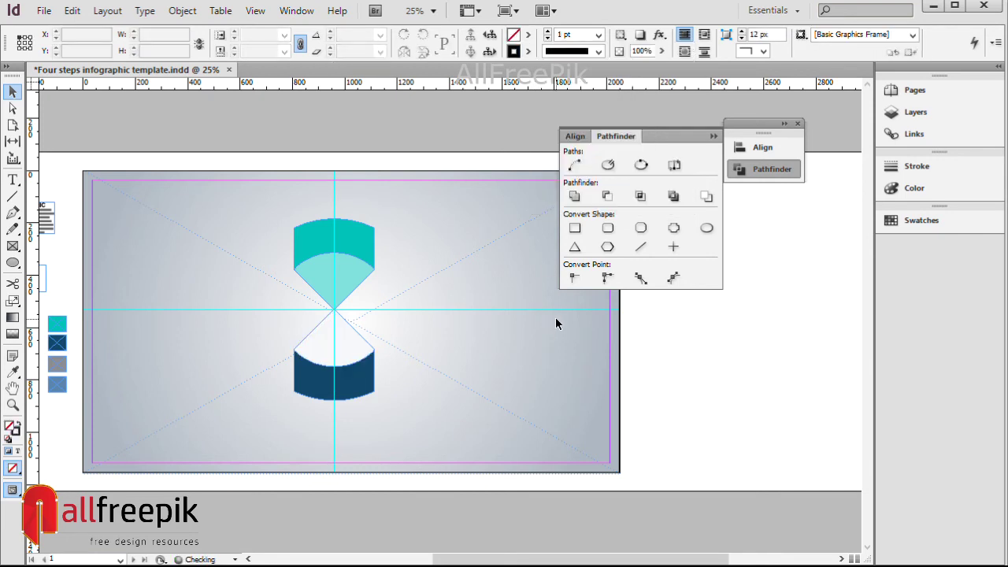
click(361, 337)
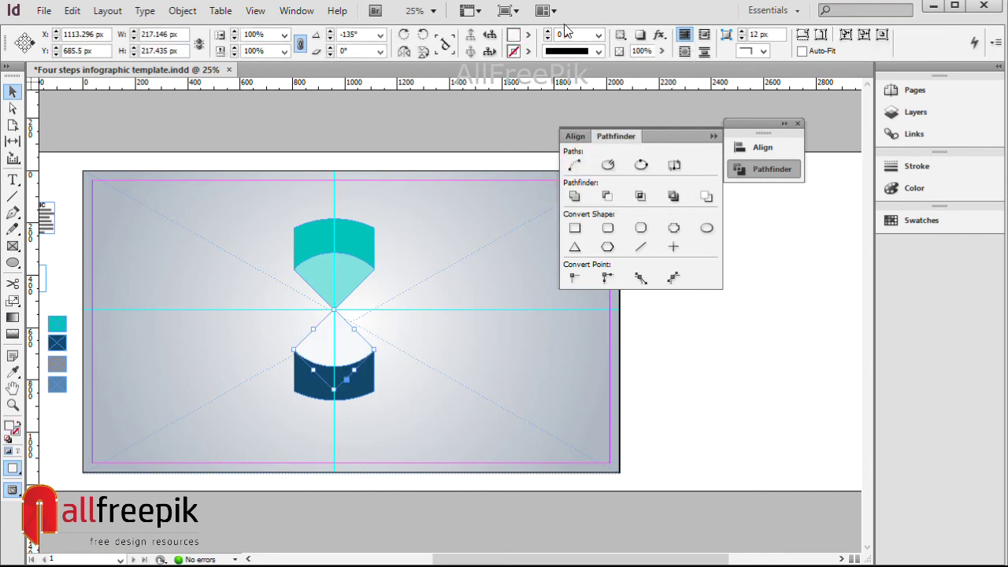
click(530, 36)
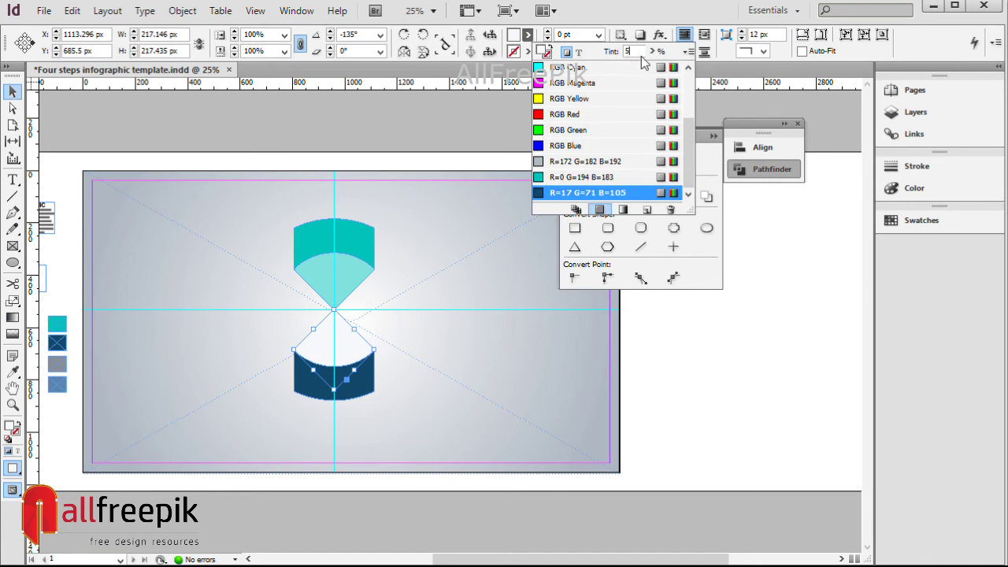
scroll(513, 249, left, 3)
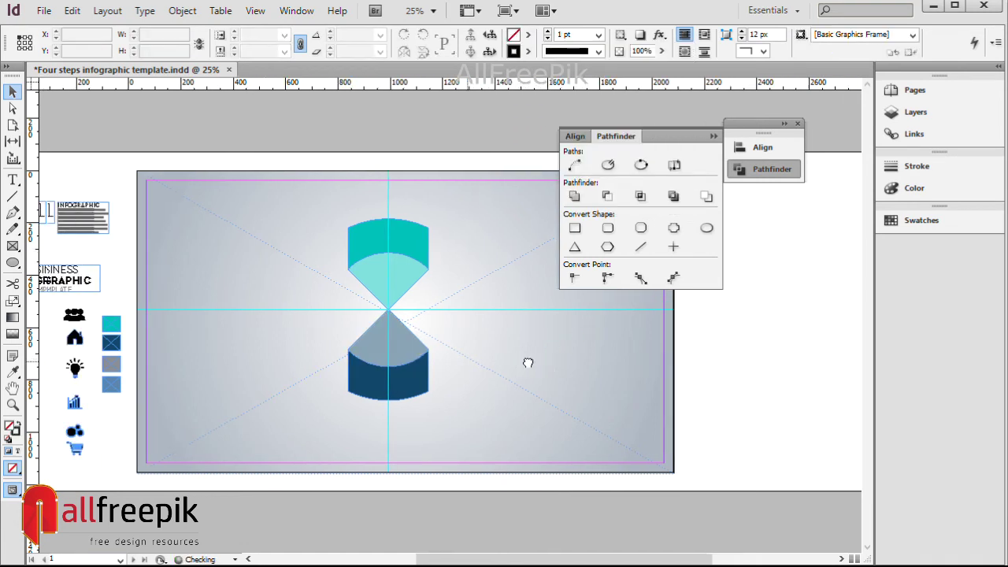
Step: Copy the upper and lower pairs, paste them in place, and rotate the copy 90° counter-clockwise to form a four-part cross
drag(468, 215, 336, 403)
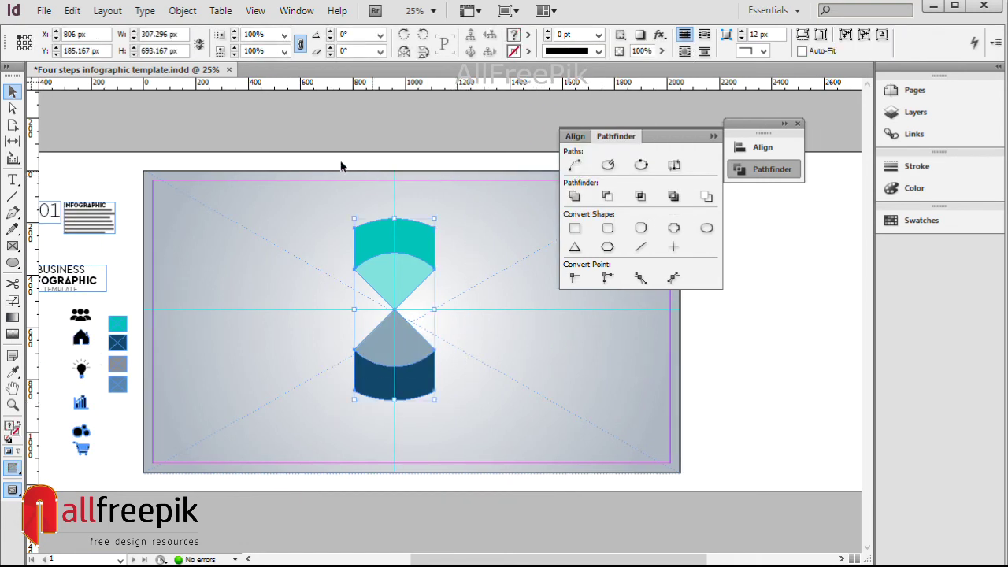
click(73, 11)
click(74, 11)
click(73, 11)
click(161, 155)
drag(441, 405, 551, 319)
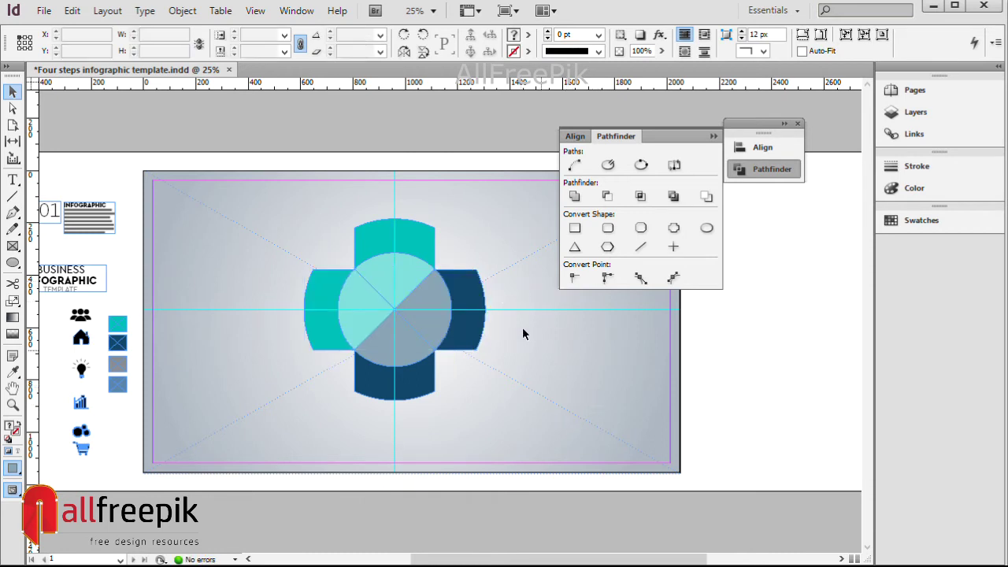
click(552, 359)
Step: Fill the right-hand band and wedge with the grey sampled from the third colour square using the Eyedropper
click(439, 319)
click(14, 370)
click(118, 367)
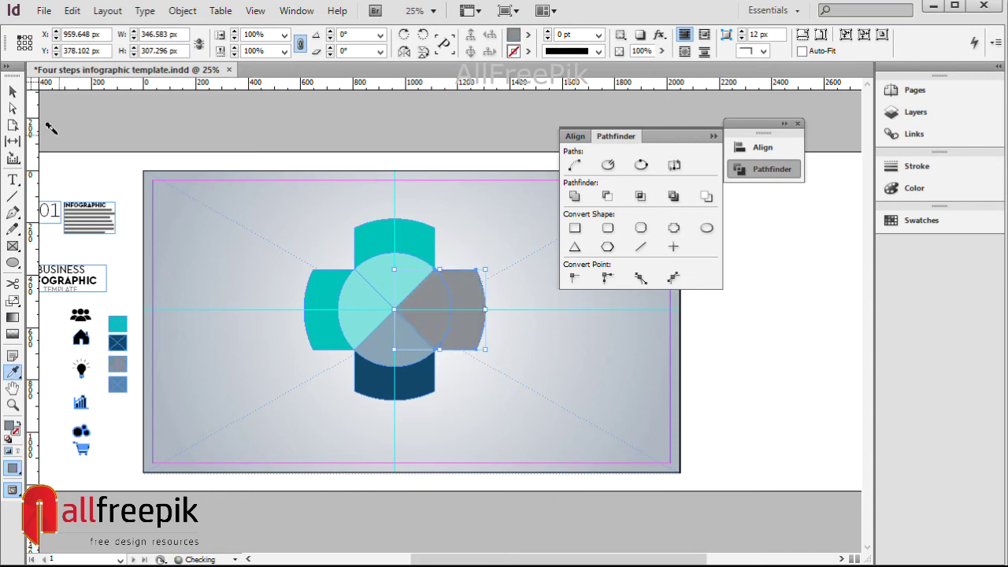
click(13, 92)
click(145, 154)
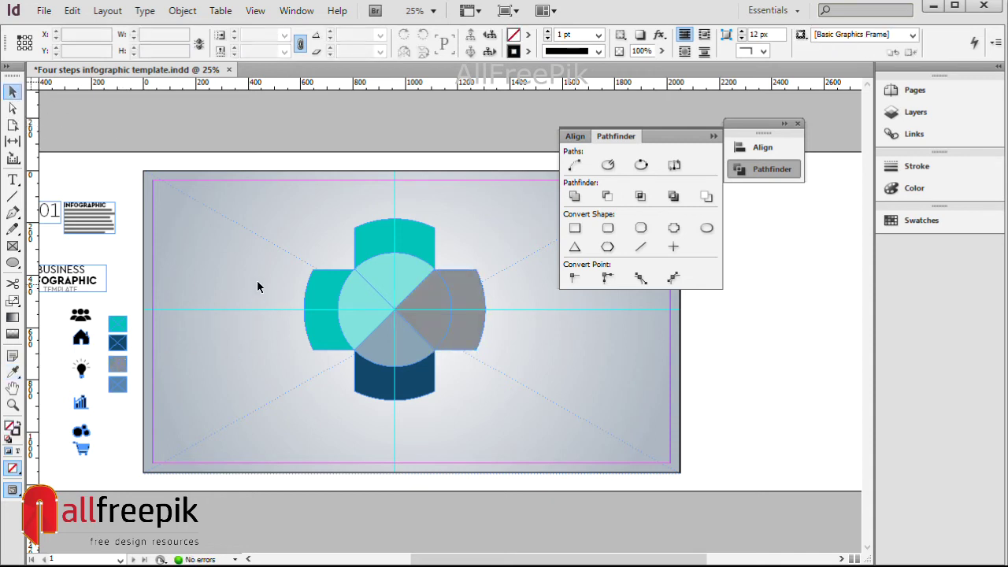
Step: Fill the left-hand band and wedge with the blue sampled from the fourth colour square and switch to preview mode
drag(352, 325, 349, 330)
click(14, 373)
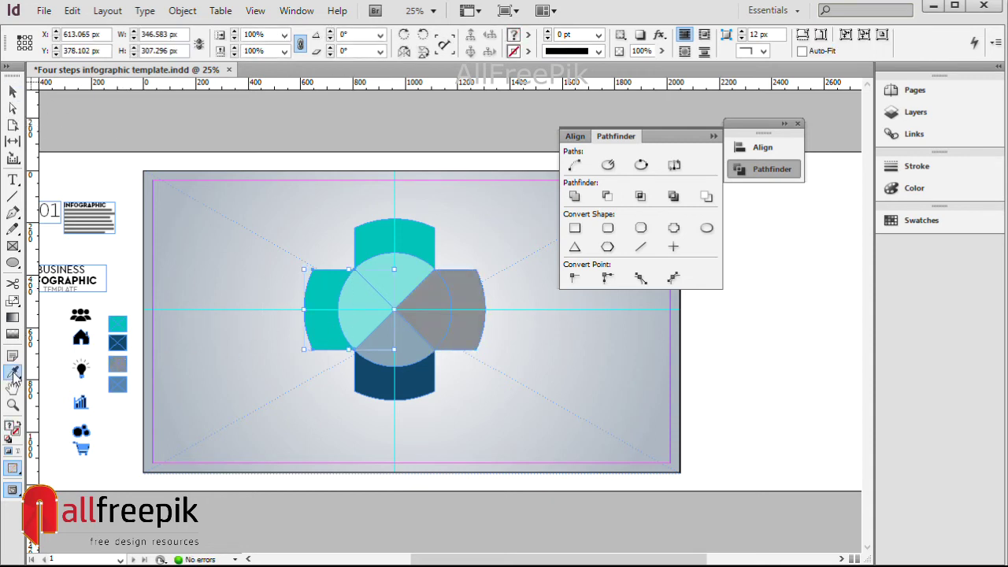
click(120, 381)
click(13, 92)
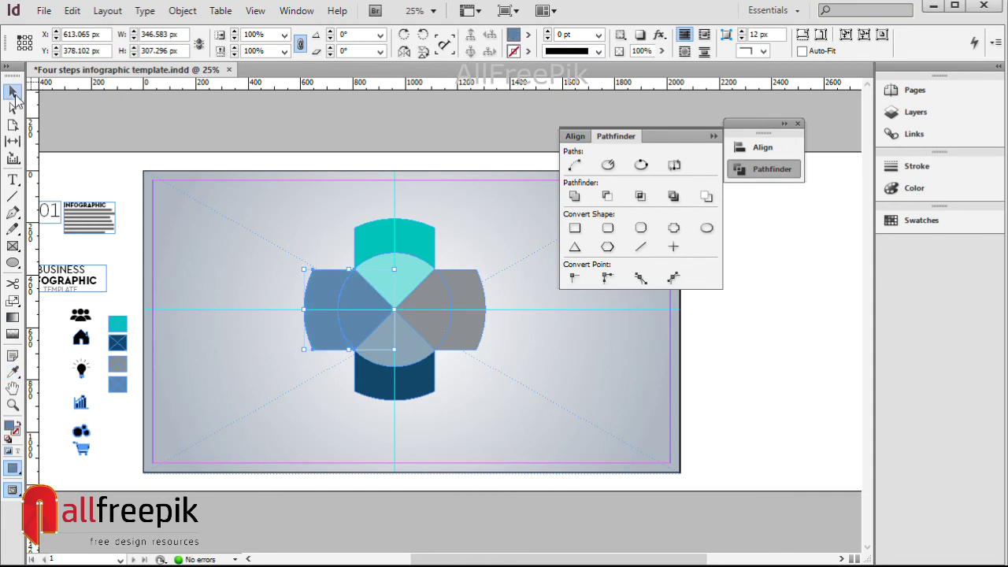
click(181, 170)
key(w)
Step: Add the grey fill of the right-hand pair to the swatches as R=137 G=141 B=144
drag(256, 193, 568, 403)
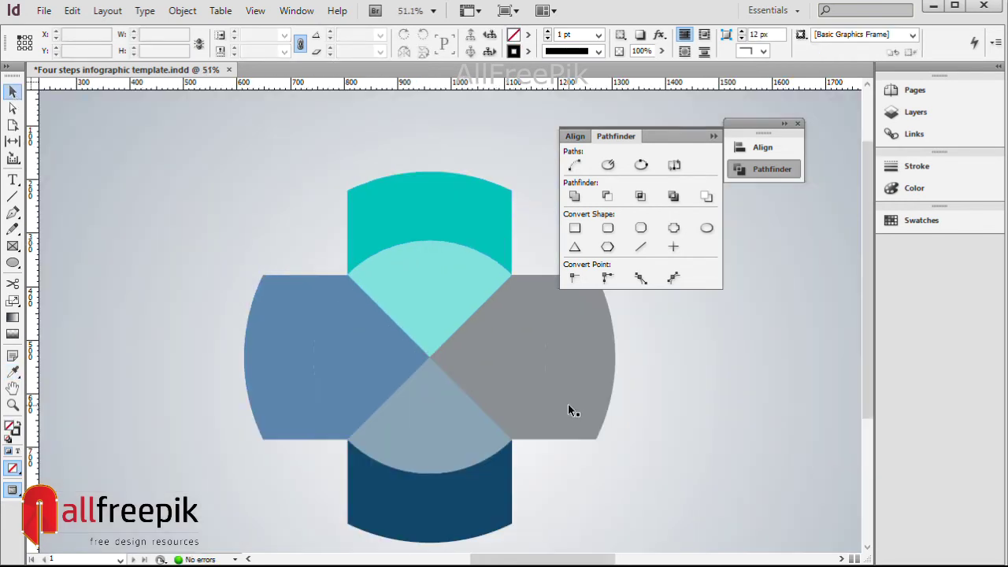
click(494, 382)
click(640, 195)
click(528, 35)
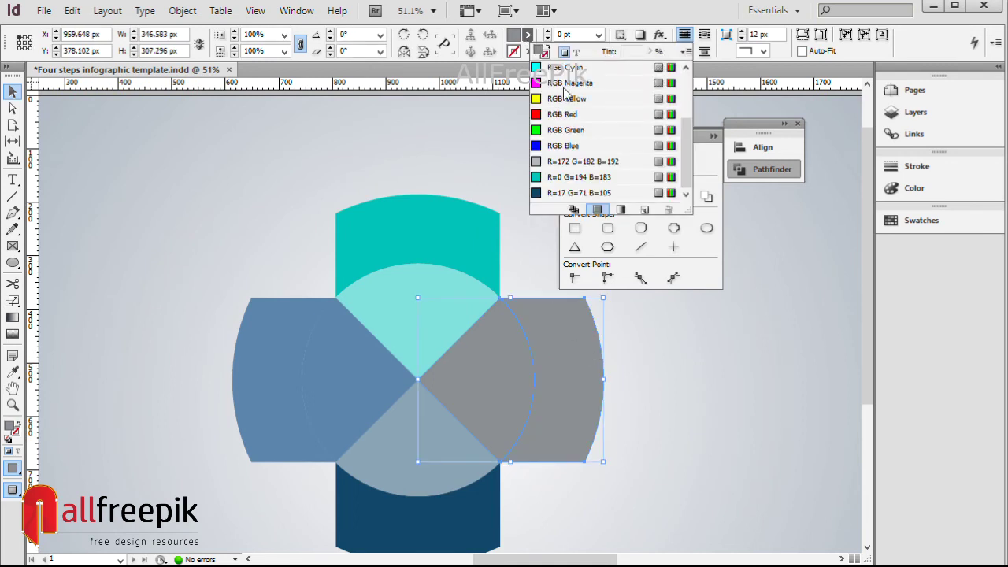
click(642, 210)
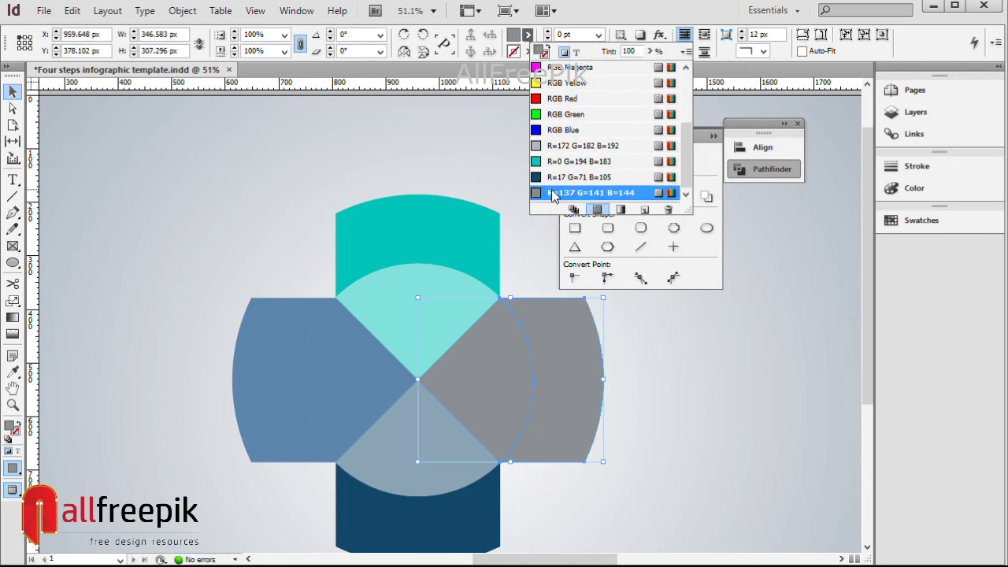
Step: Reduce the tint of the right-hand wedge's grey fill to about half, leaving its outer band solid
click(646, 422)
click(551, 371)
click(527, 35)
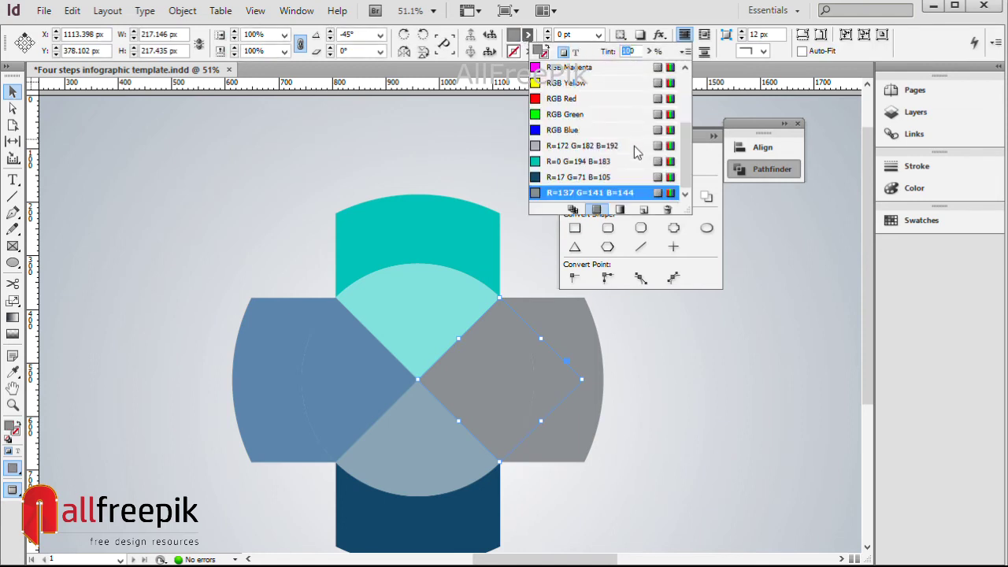
click(637, 151)
click(783, 412)
Step: Add the blue fill of the left-hand pair to the swatches as R=91 G=133 B=171
click(346, 364)
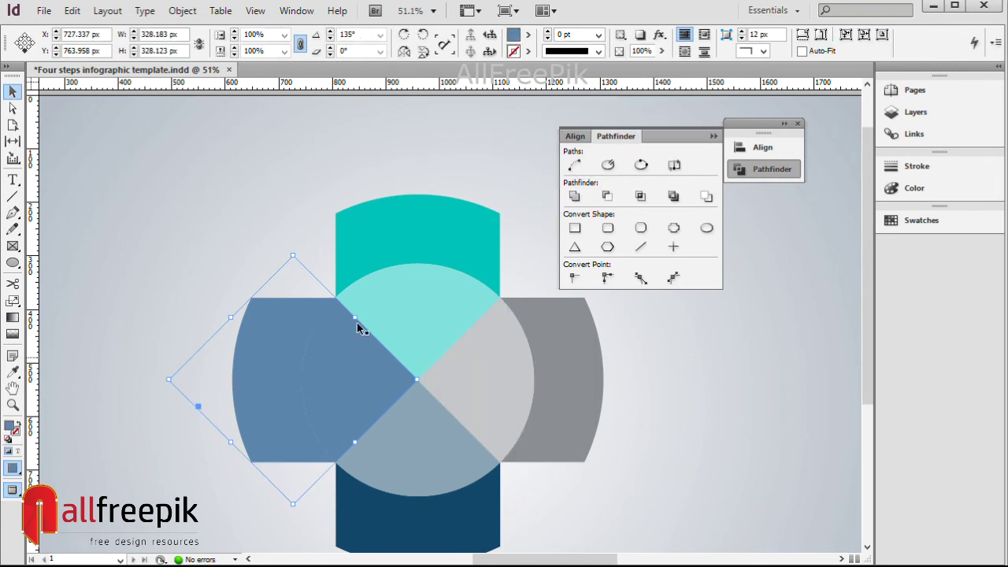
shift+click(349, 355)
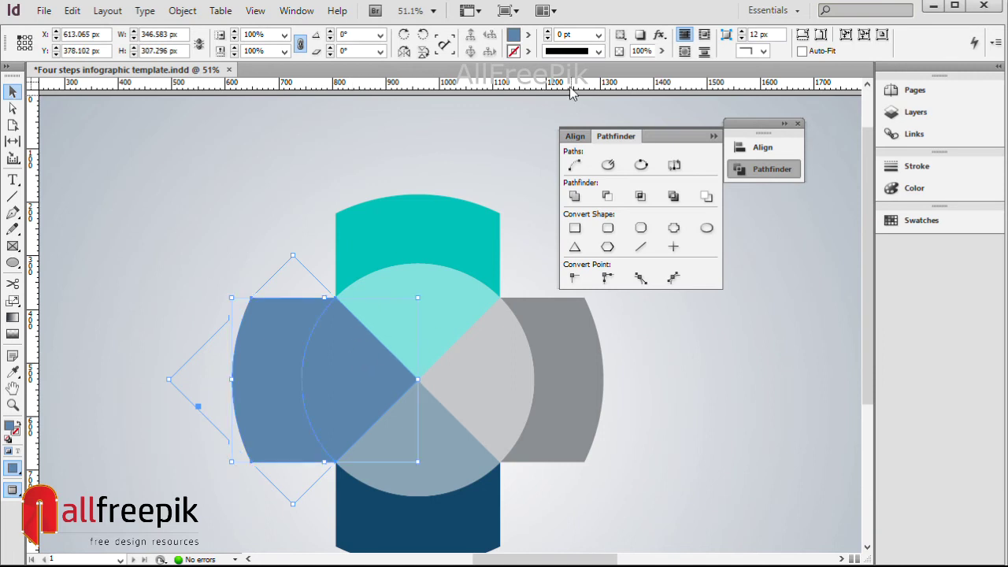
click(528, 35)
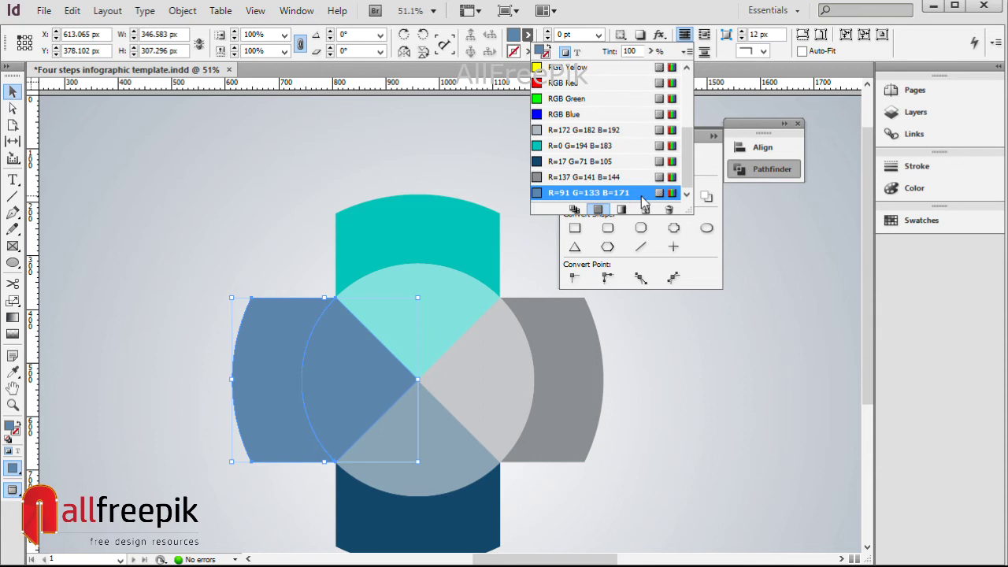
click(711, 352)
Step: Set the tint of the left-hand wedge's blue fill to 50%, leaving its outer band solid
click(349, 354)
click(525, 37)
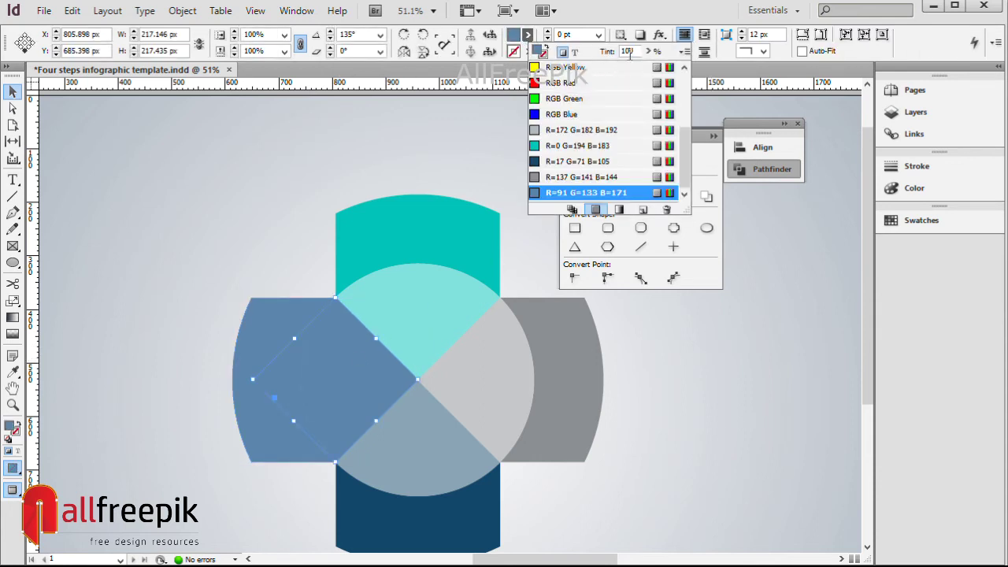
text(50)
click(749, 425)
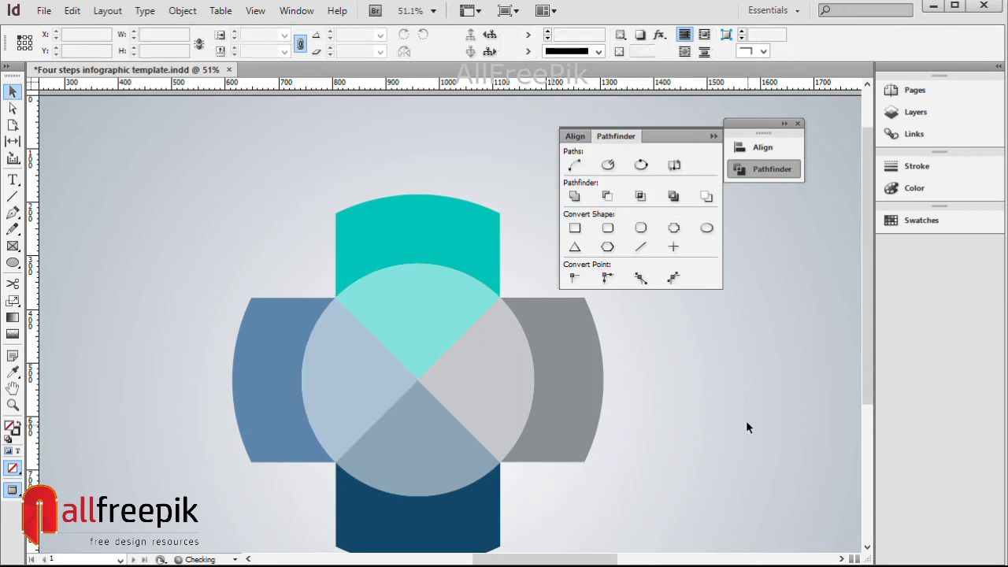
Step: Select the whole four-part cross, move it down to Y 200 px, and scale it proportionally from its centre to 793 px square
ctrl+alt+click(690, 395)
ctrl+alt+click(689, 395)
alt+click(690, 397)
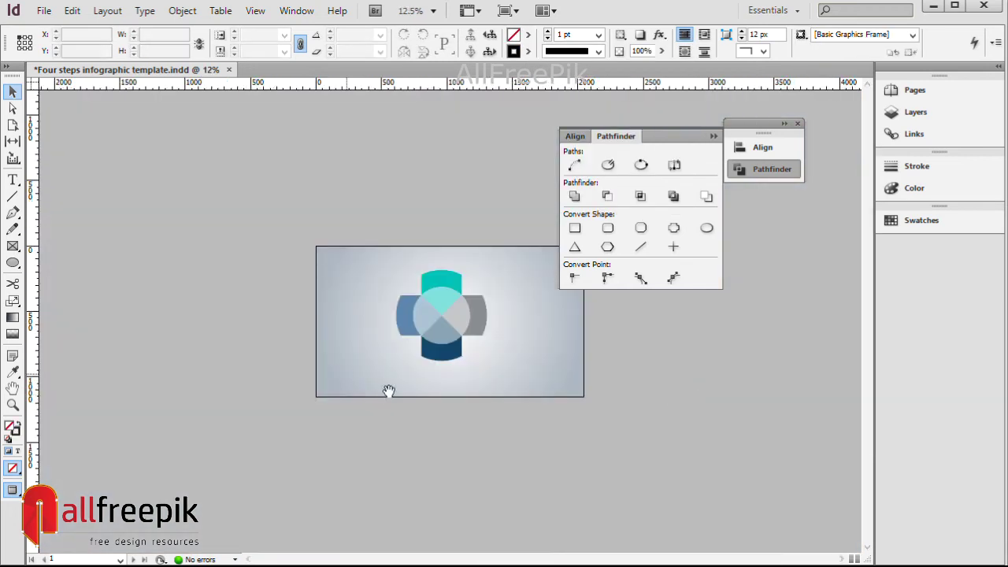
drag(462, 335, 477, 352)
drag(312, 223, 671, 496)
drag(445, 412, 455, 453)
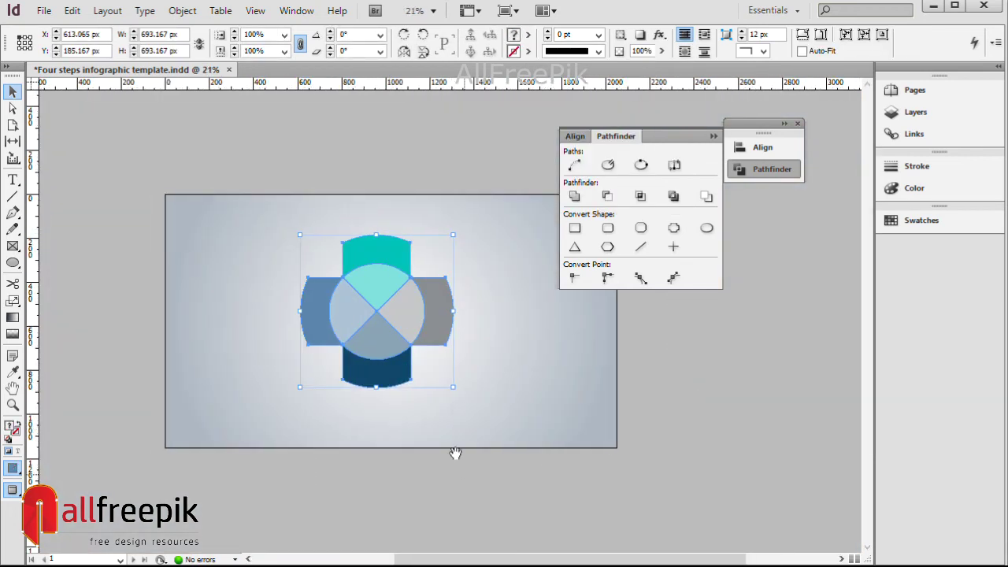
drag(399, 318, 400, 321)
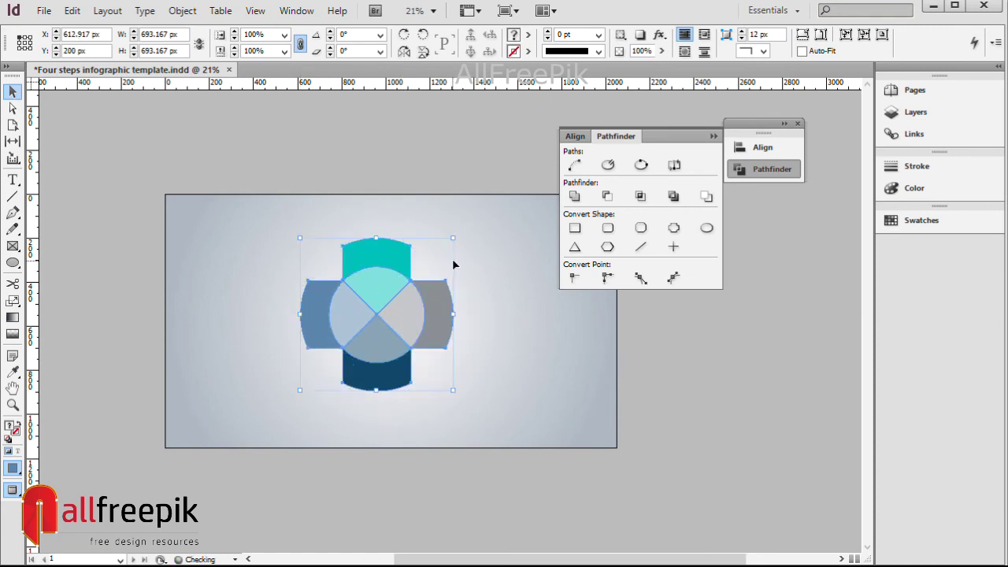
drag(454, 237, 464, 227)
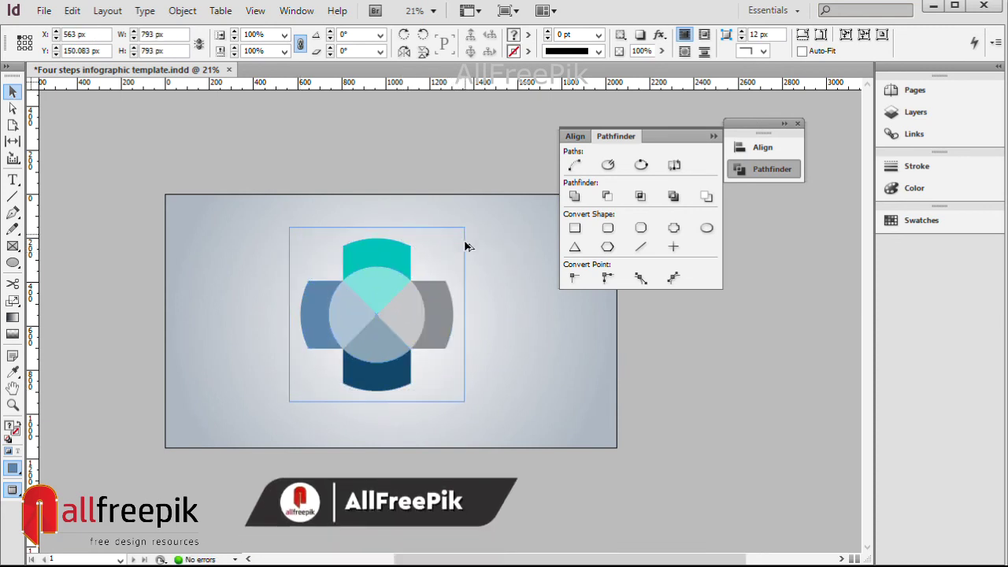
Step: Nudge the enlarged cross horizontally to the right until its X position is 573 px, and deselect it
drag(413, 314, 414, 314)
scroll(548, 396, left, 1)
key(Right)
key(Right)
key(Right)
key(Right)
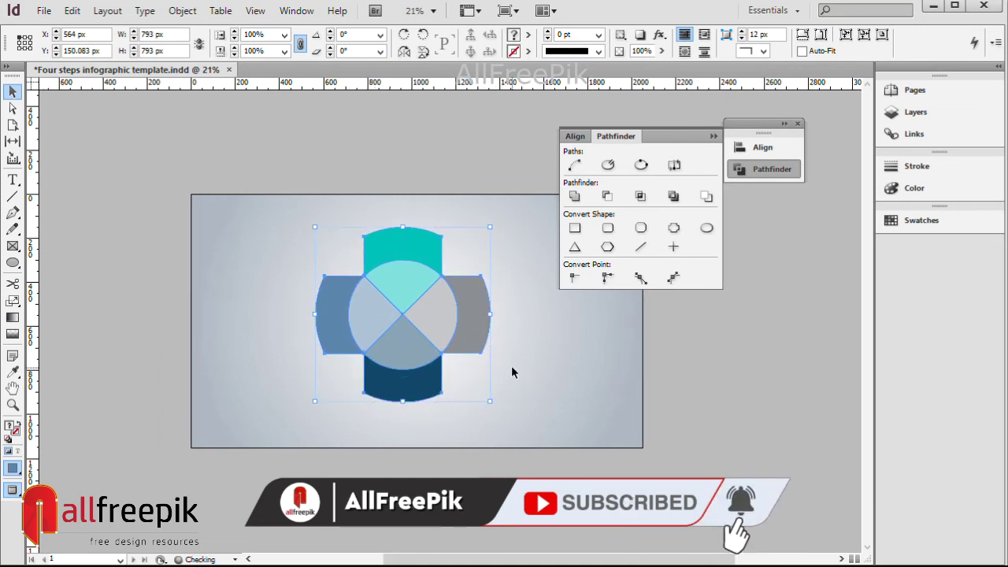
key(Right)
key(Right)
key(Right)
key(Right)
key(Right)
key(Right)
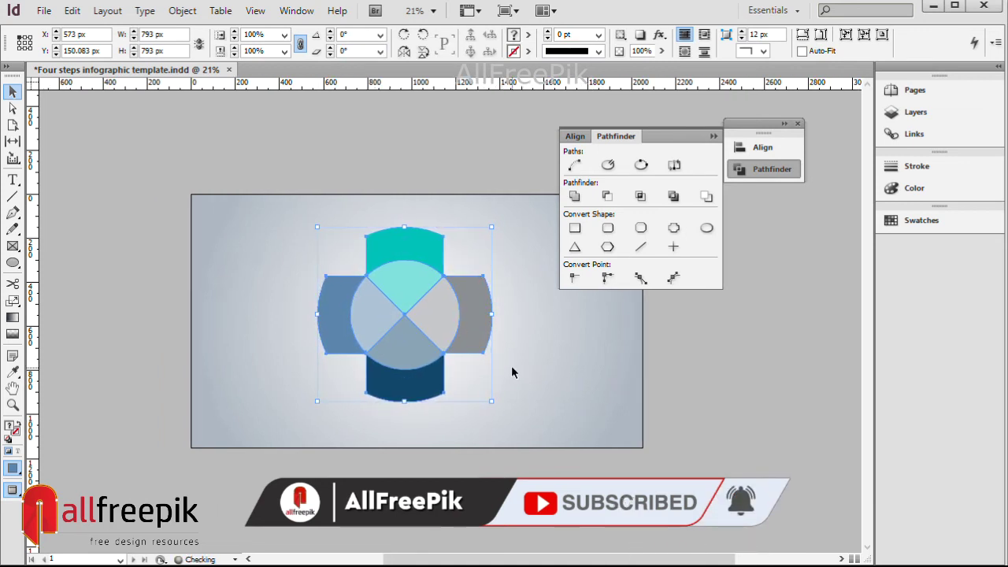
key(w)
click(600, 418)
Step: Hide the Pathfinder panel, fit the finished infographic page in view, and save the document
click(760, 168)
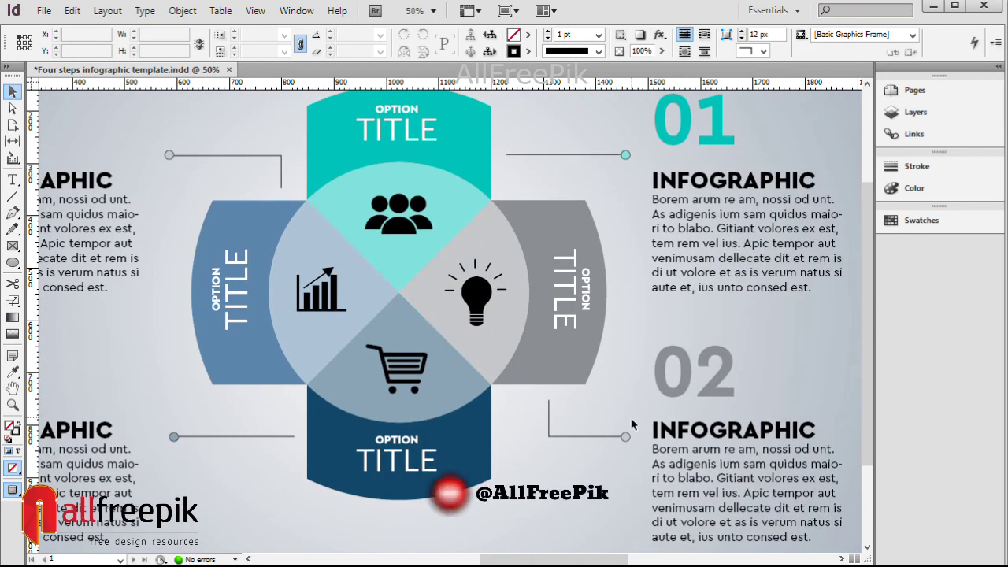
key(ctrl+minus)
key(ctrl+minus)
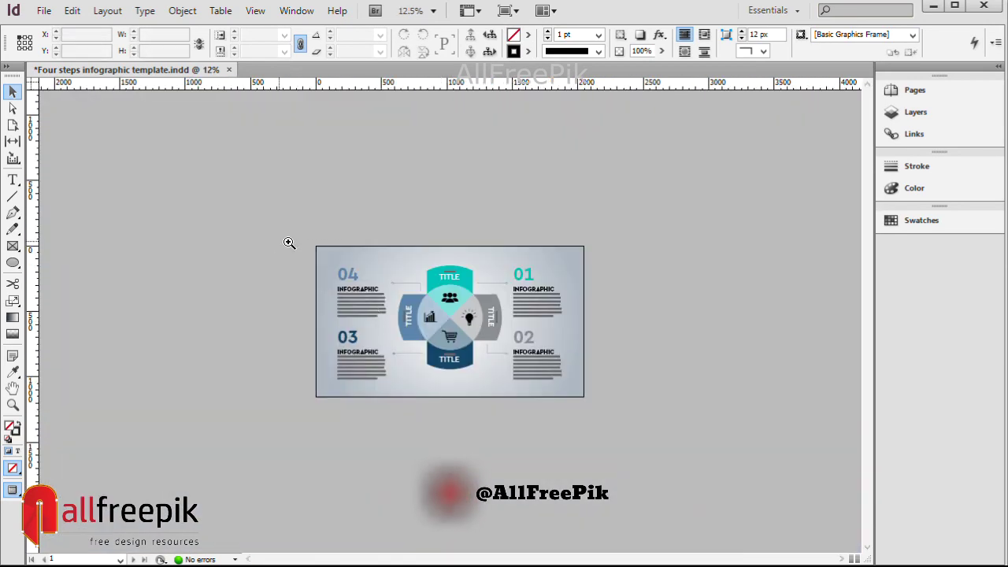
drag(283, 241, 625, 434)
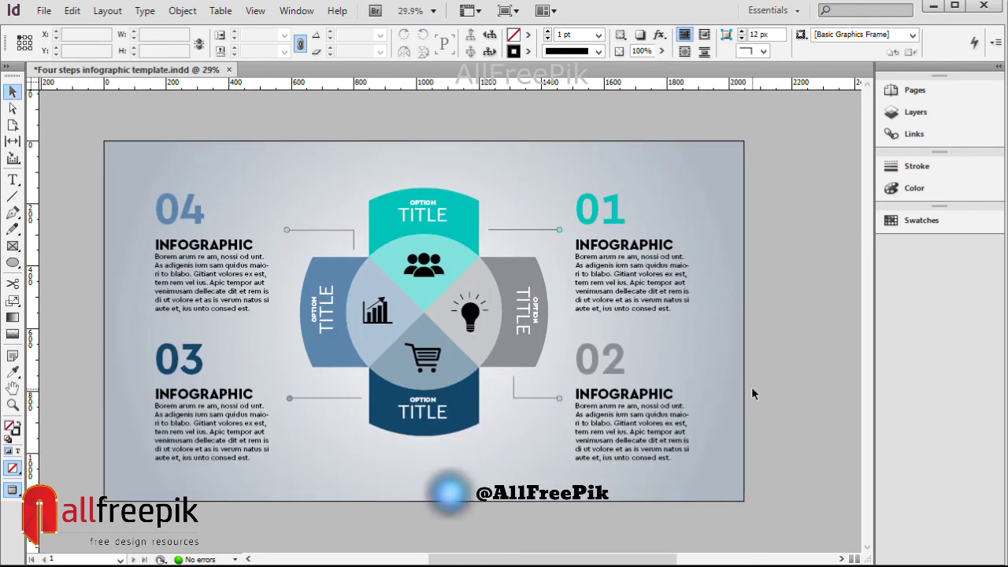
key(ctrl+s)
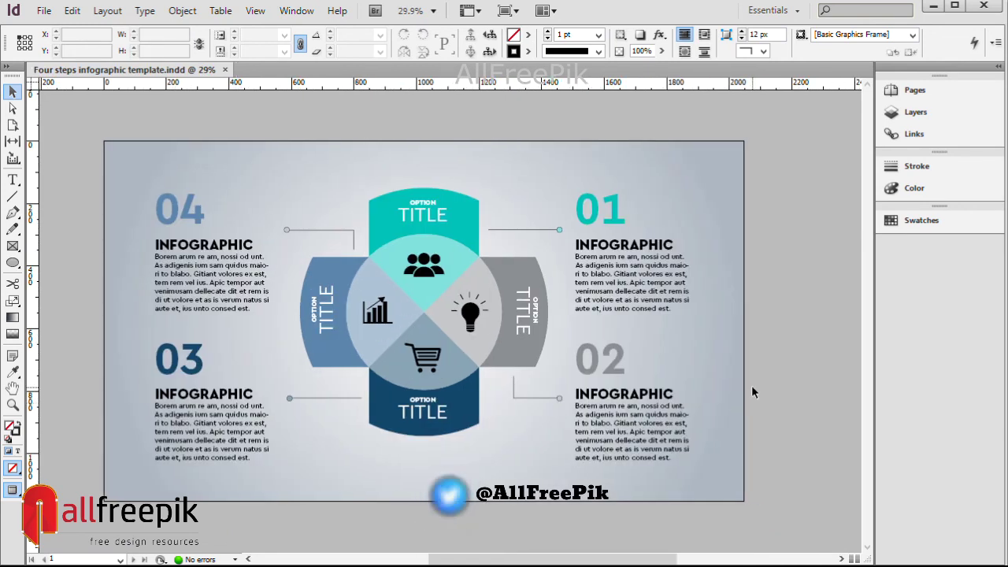